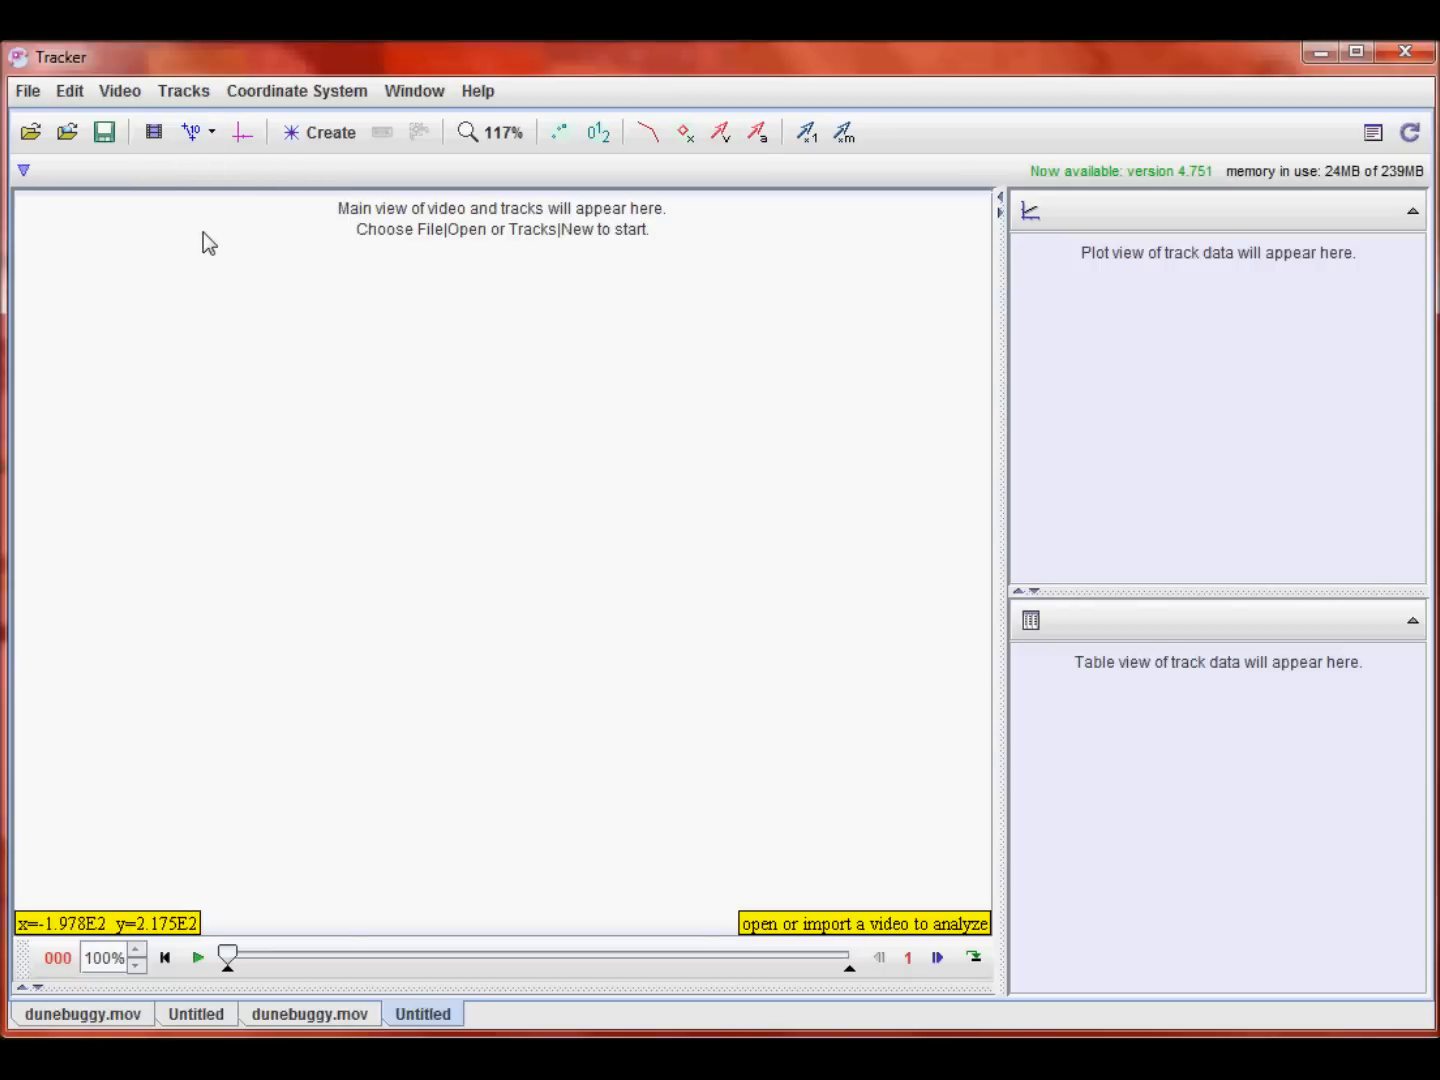
Step: Open the video dunebuggy.mov from the Class vids and pix folder
click(33, 135)
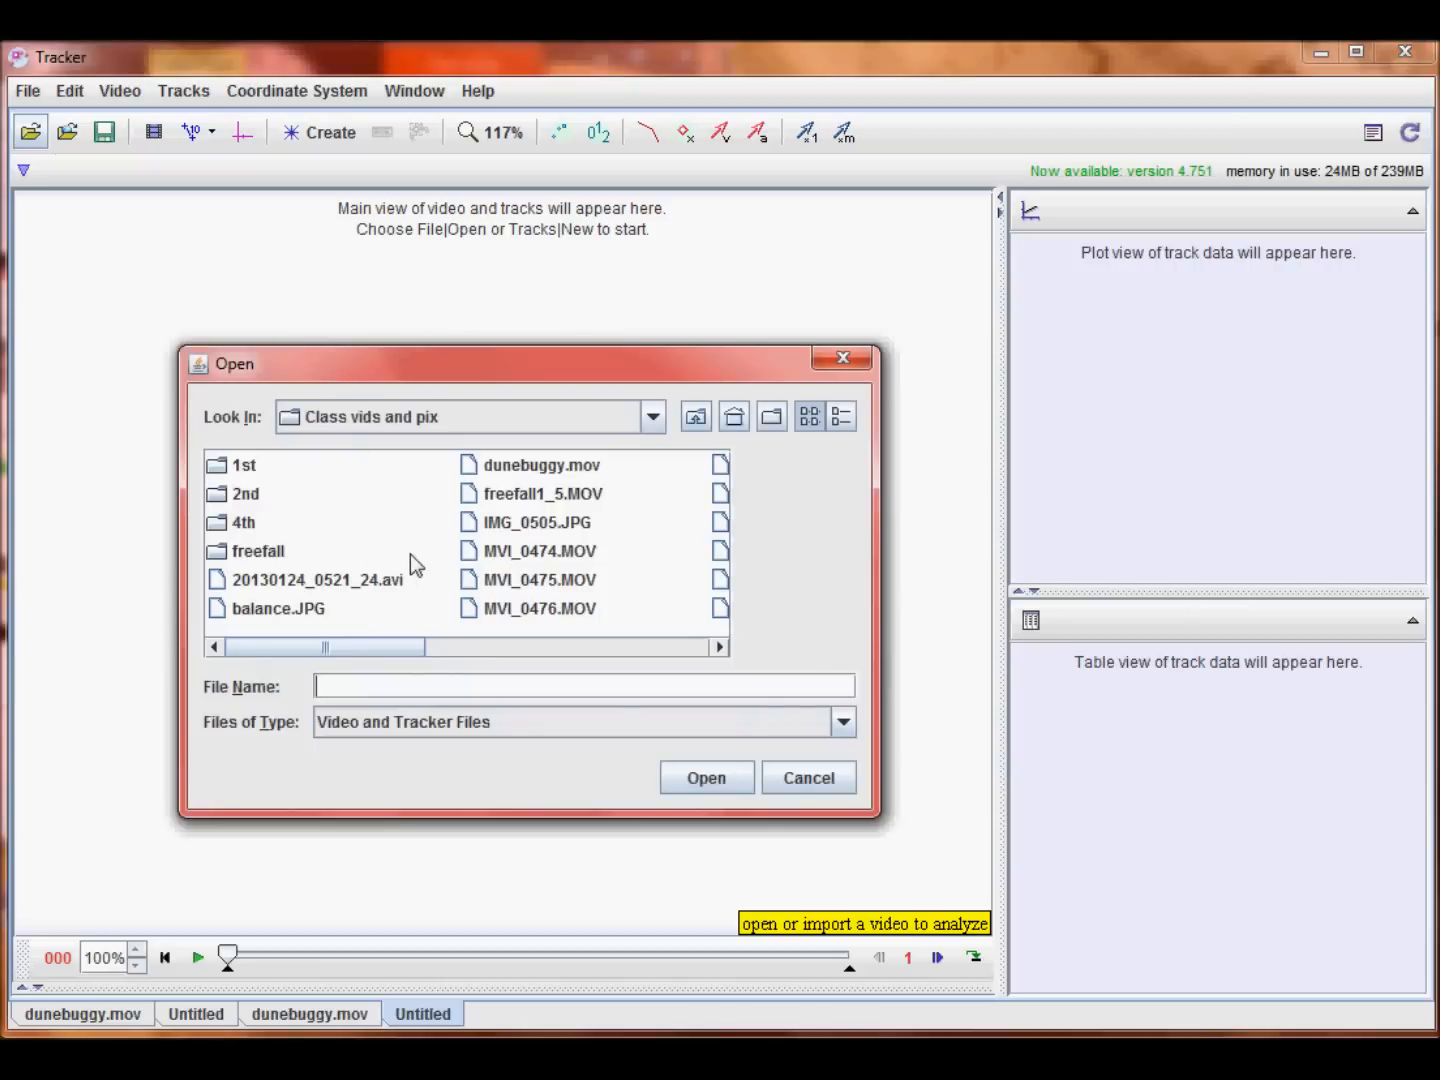
click(655, 418)
drag(656, 489, 658, 425)
click(655, 420)
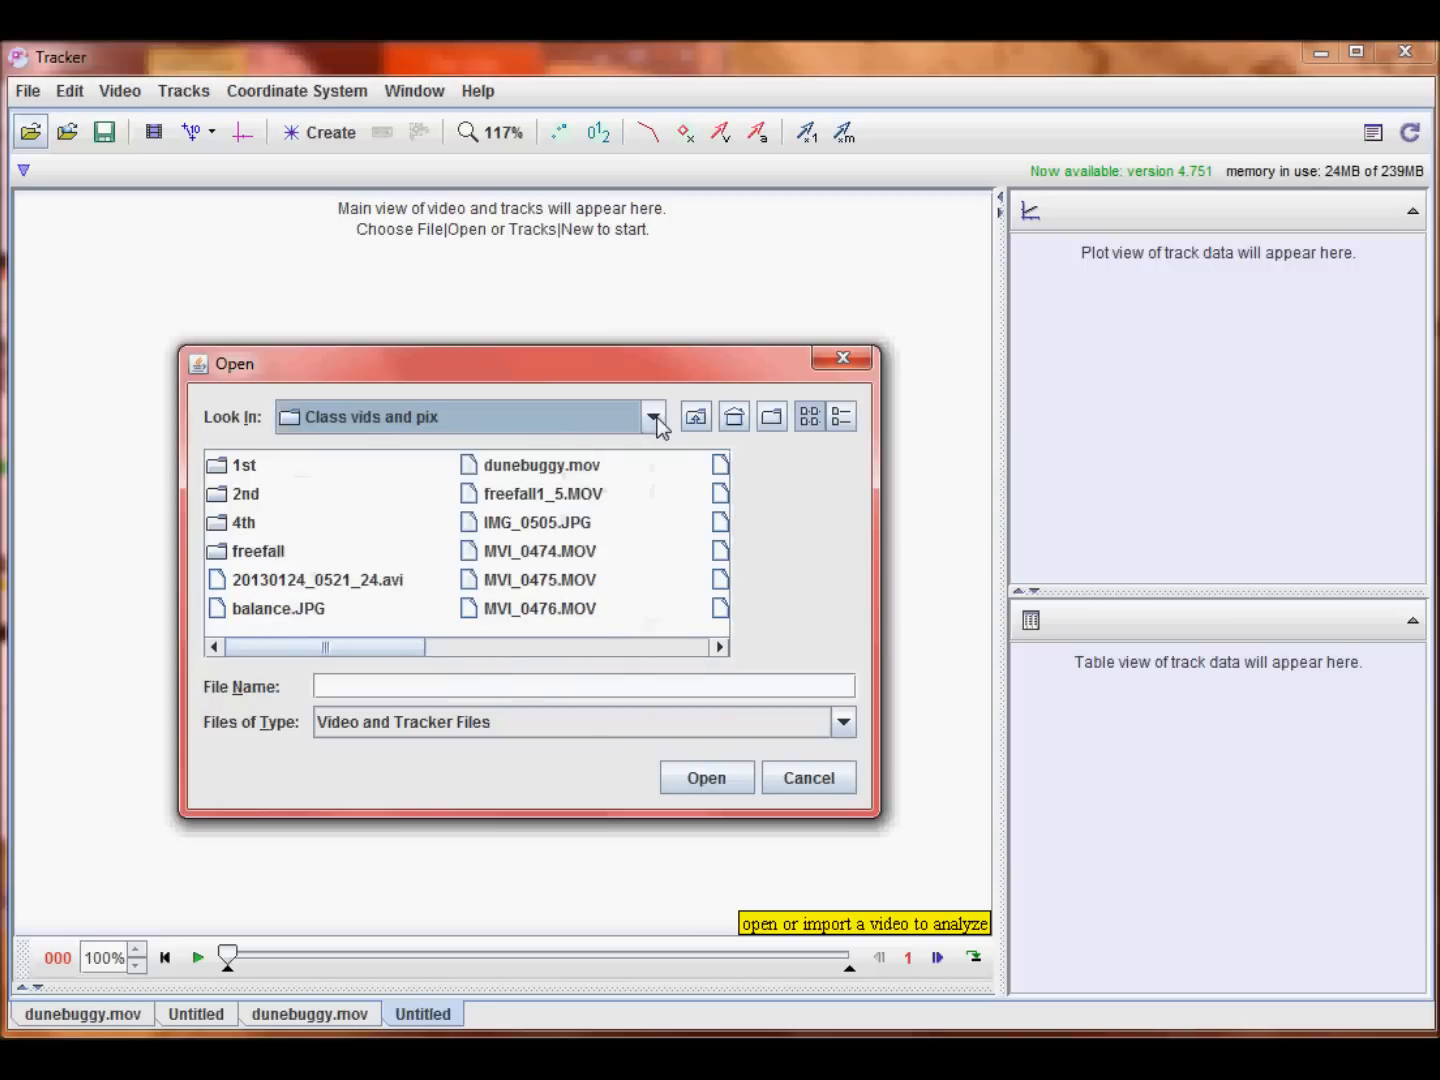
click(527, 467)
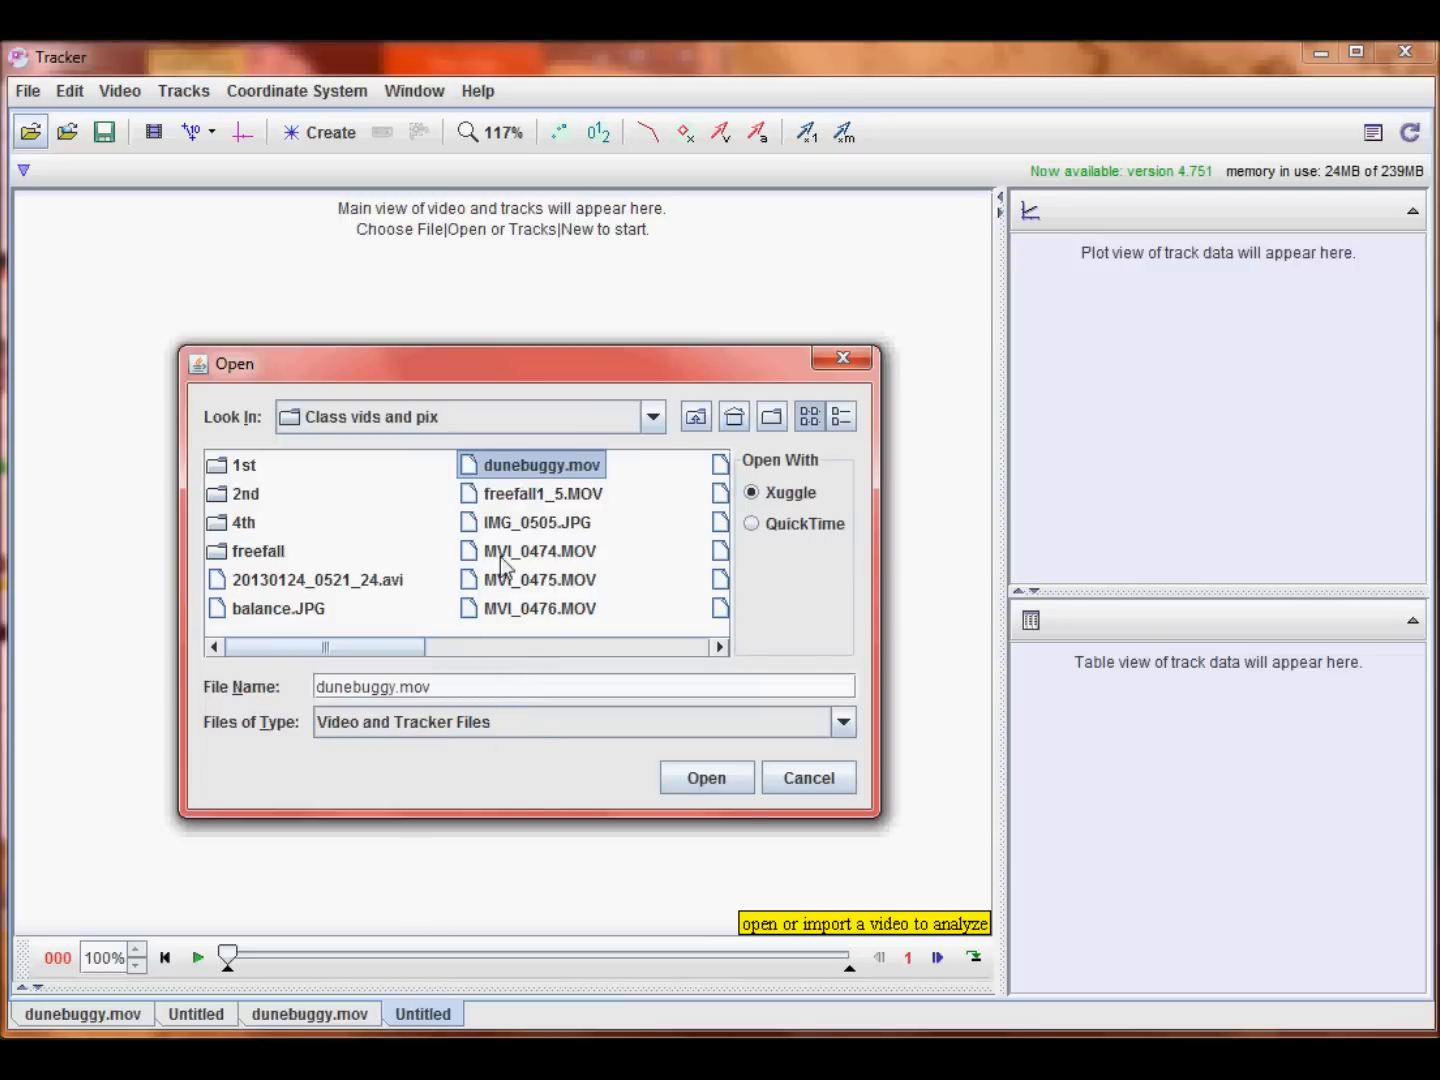
click(706, 777)
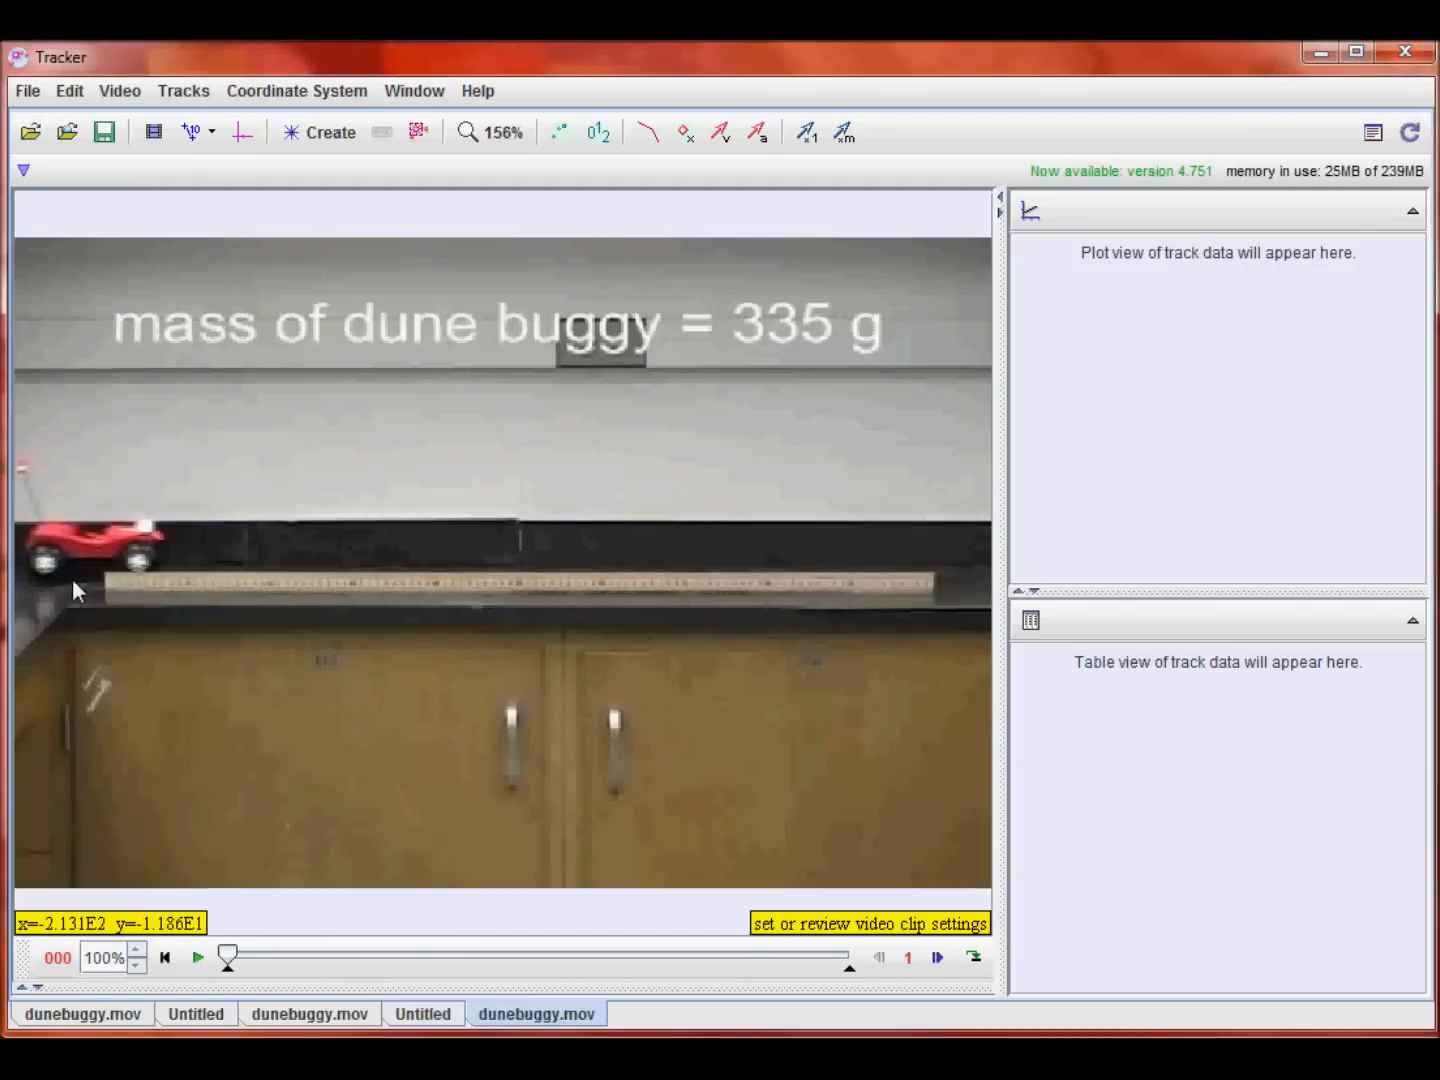
Step: Play, scrub and step frame by frame through the video to examine the buggy's motion, returning to the first frame
click(198, 958)
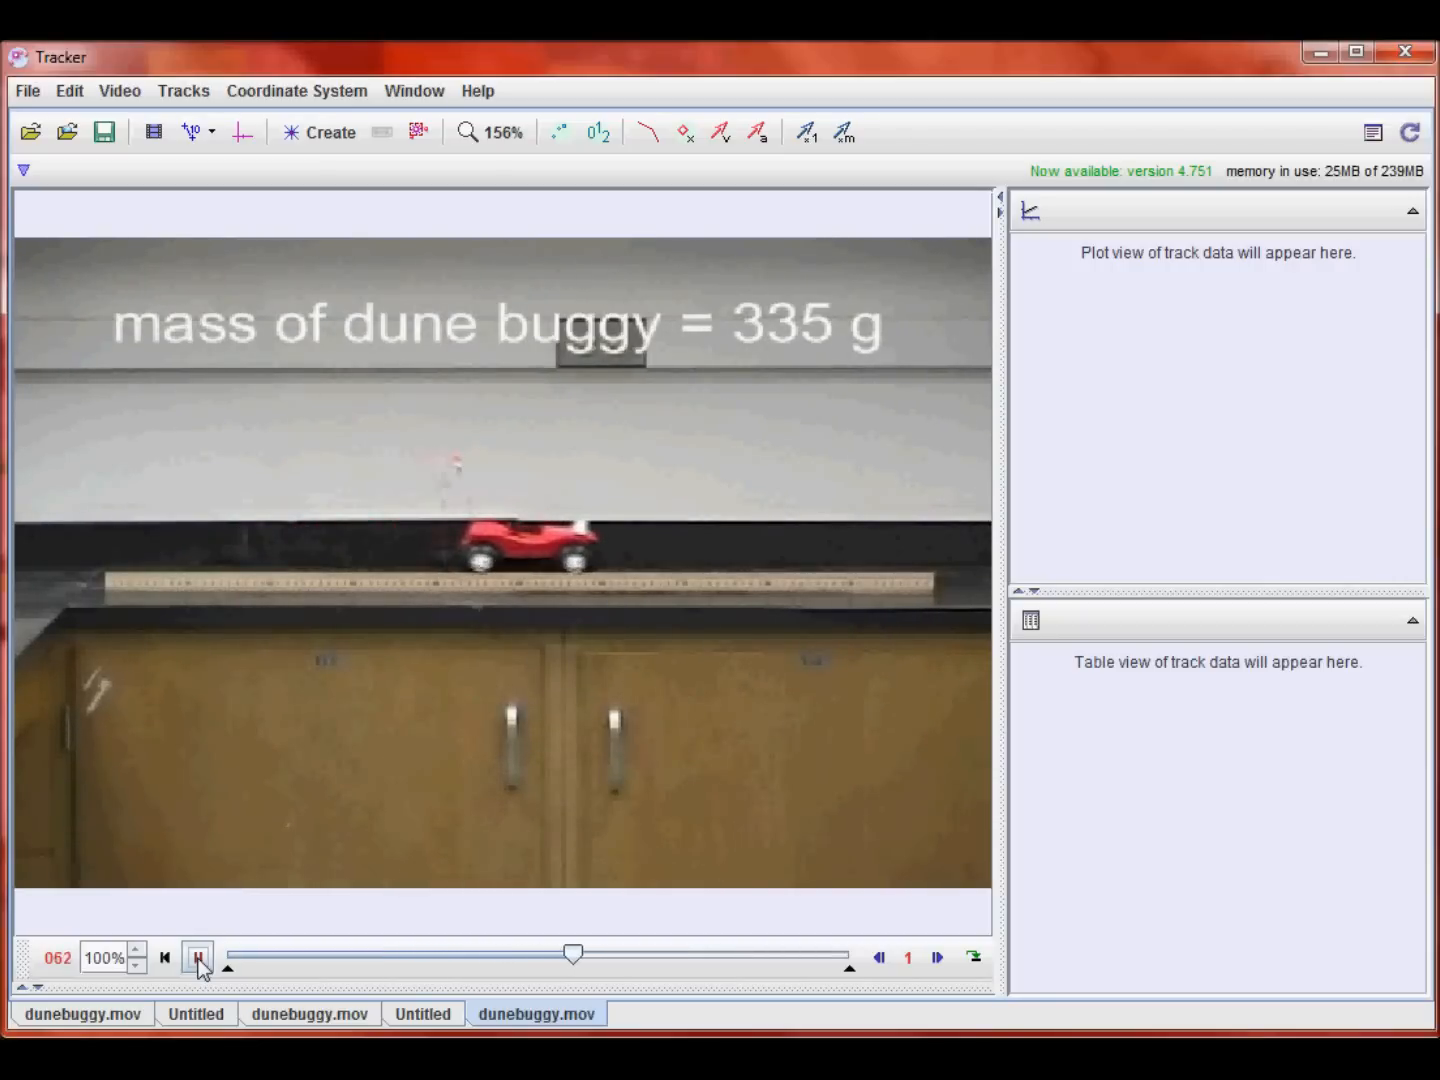
click(198, 958)
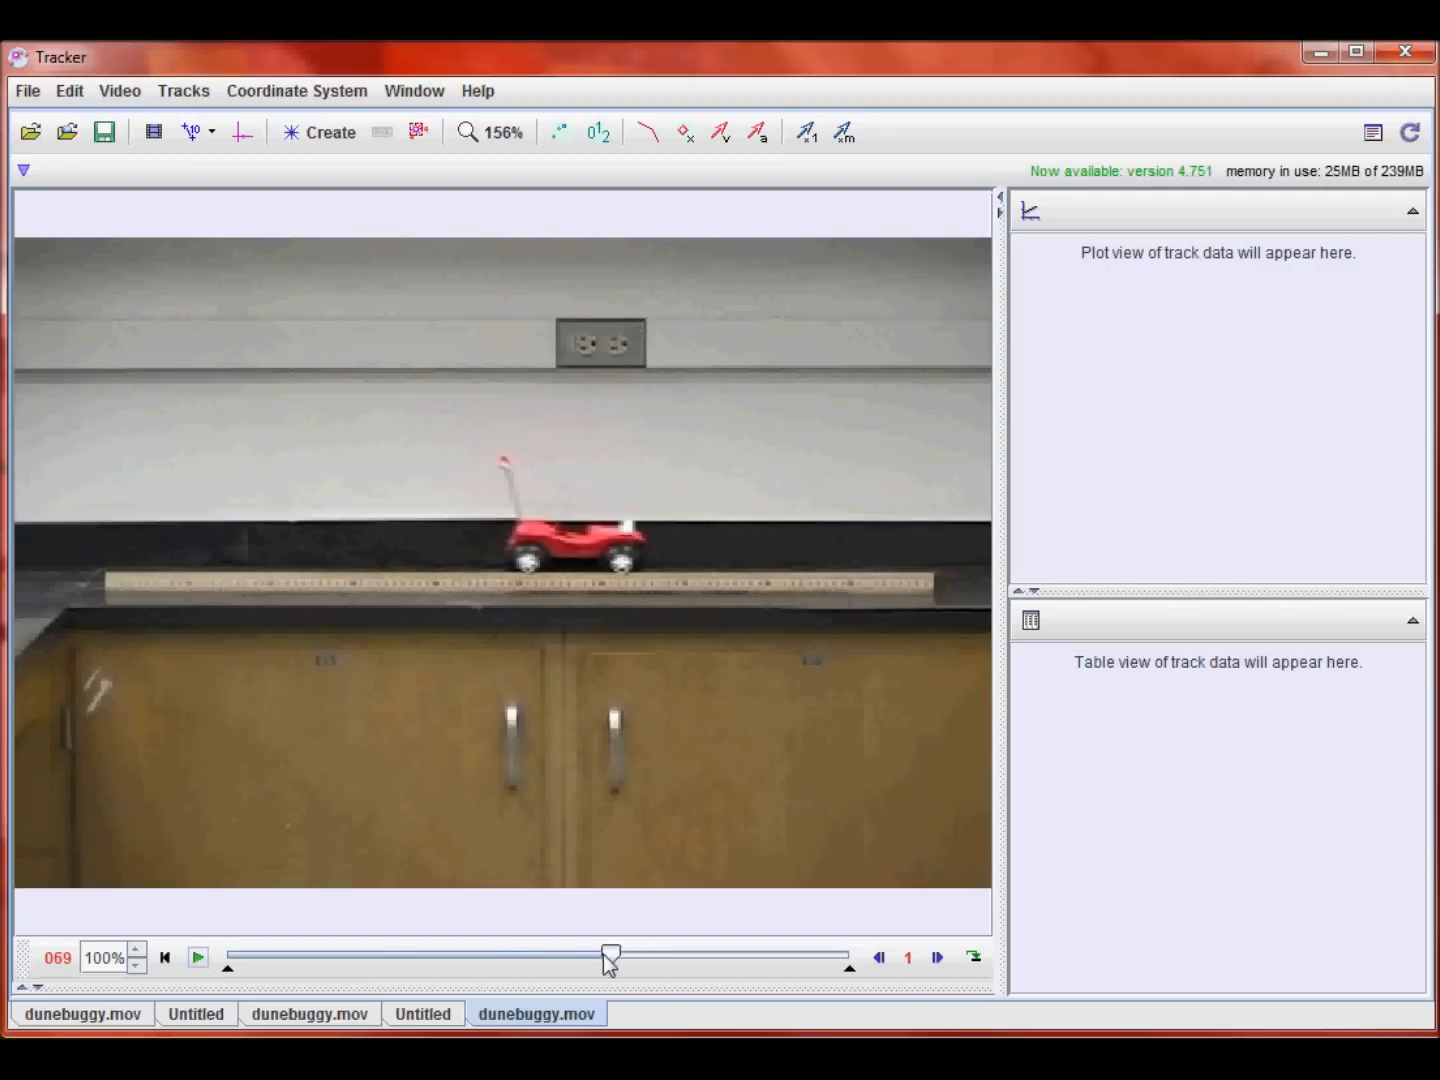
drag(617, 961, 588, 960)
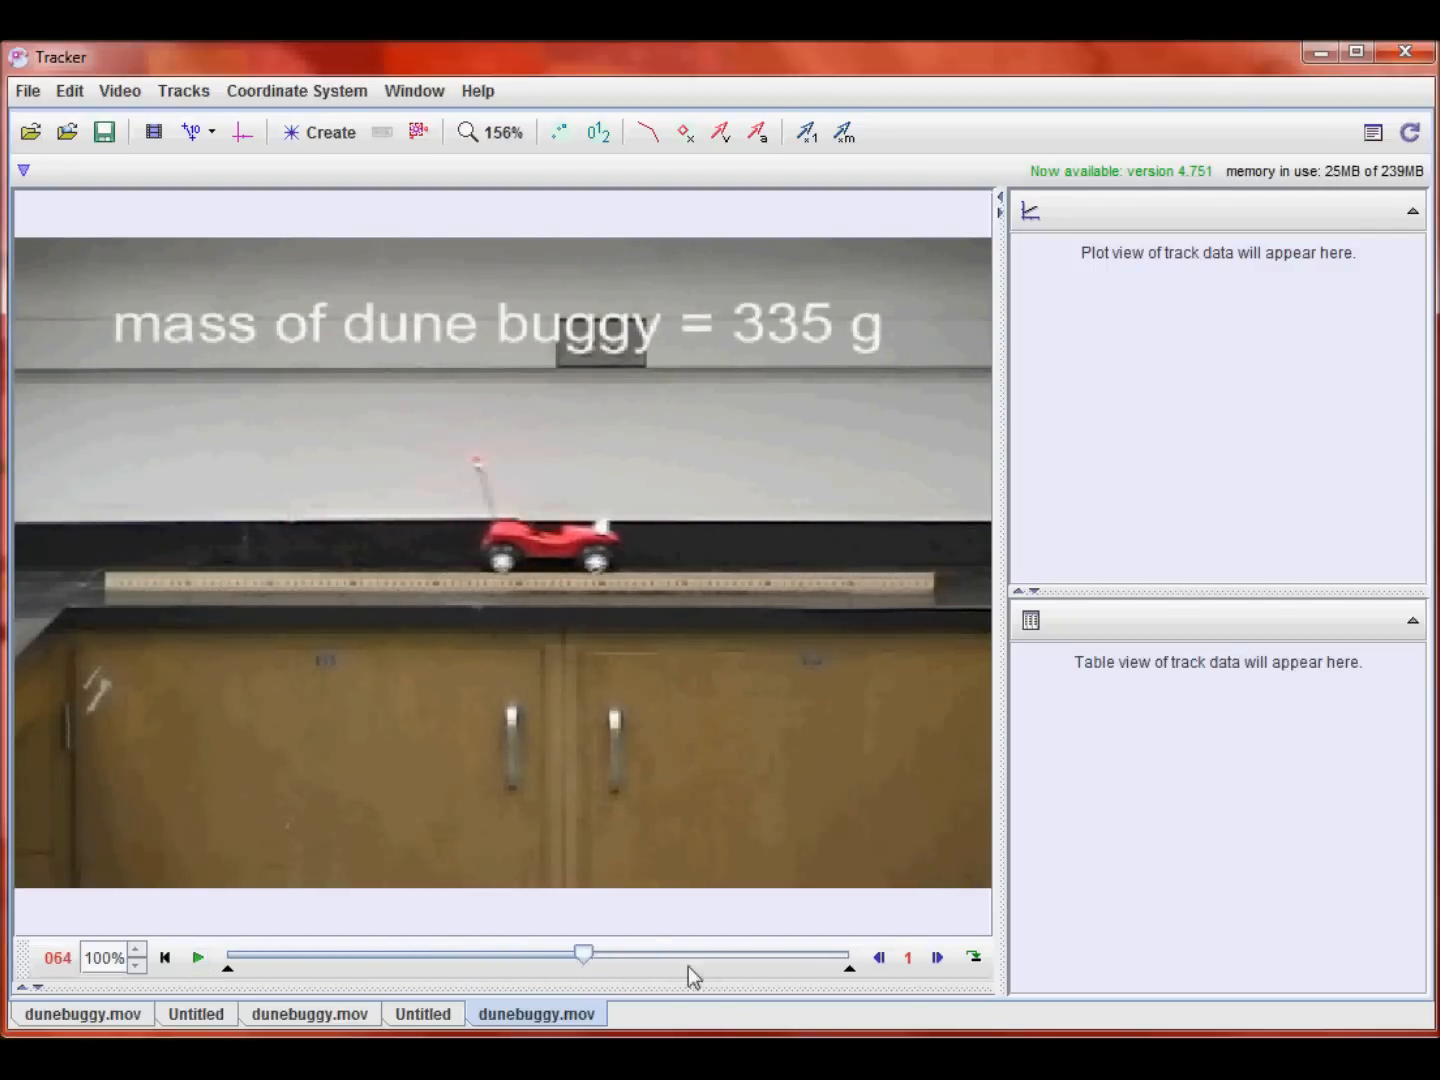
click(879, 959)
click(879, 959)
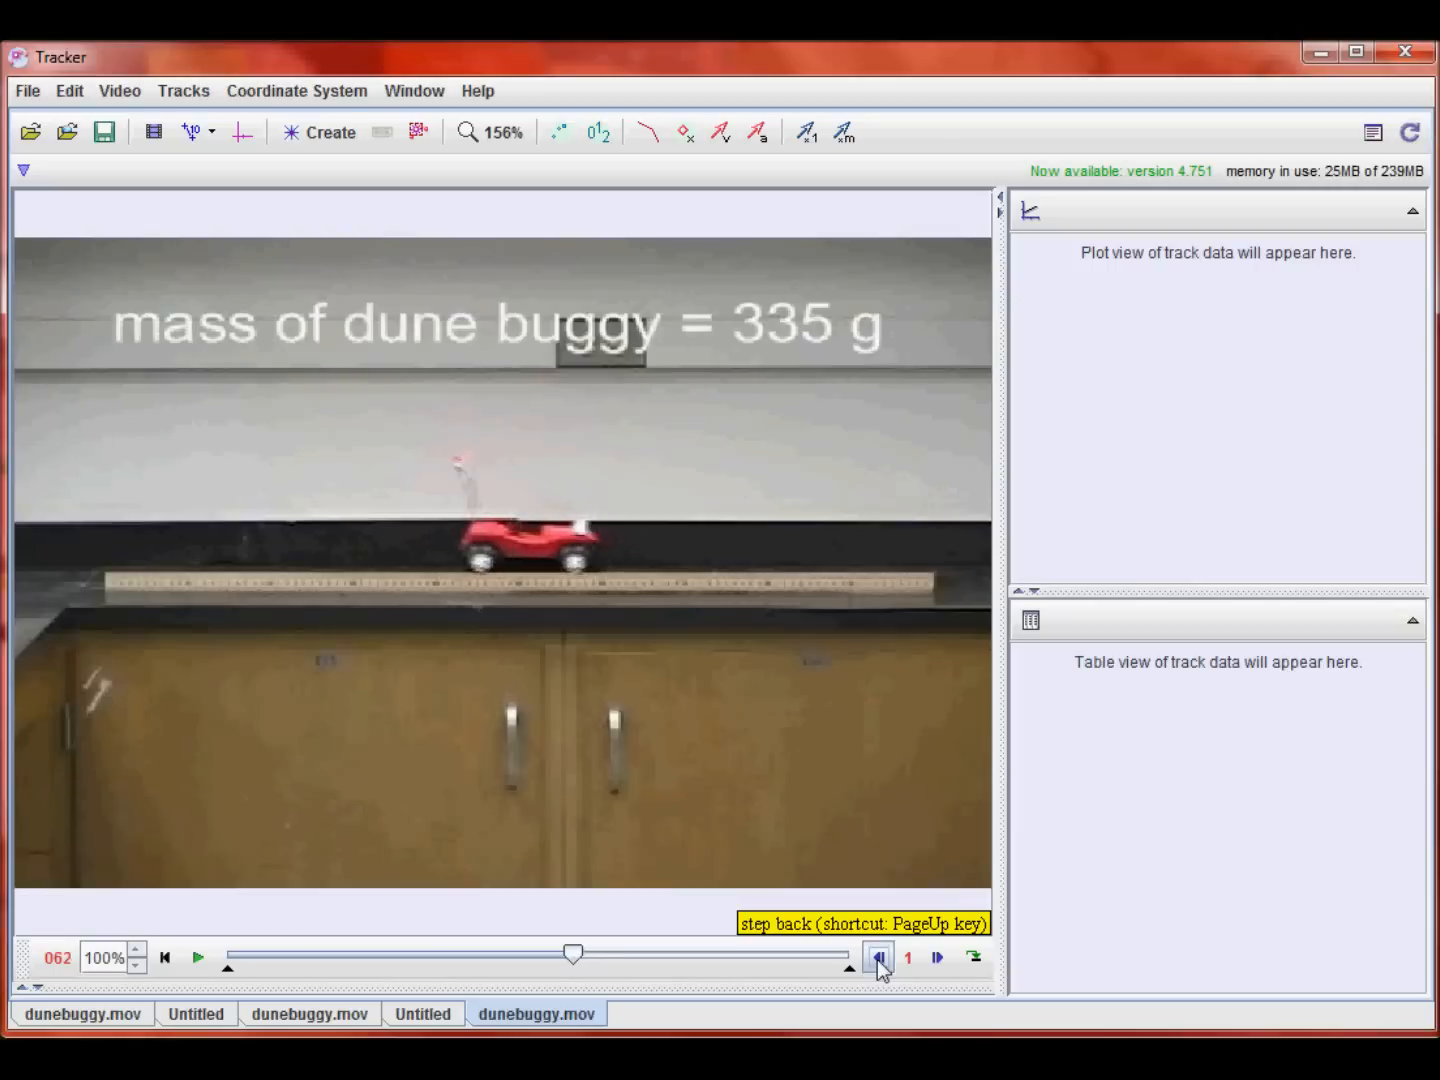
click(879, 959)
click(935, 960)
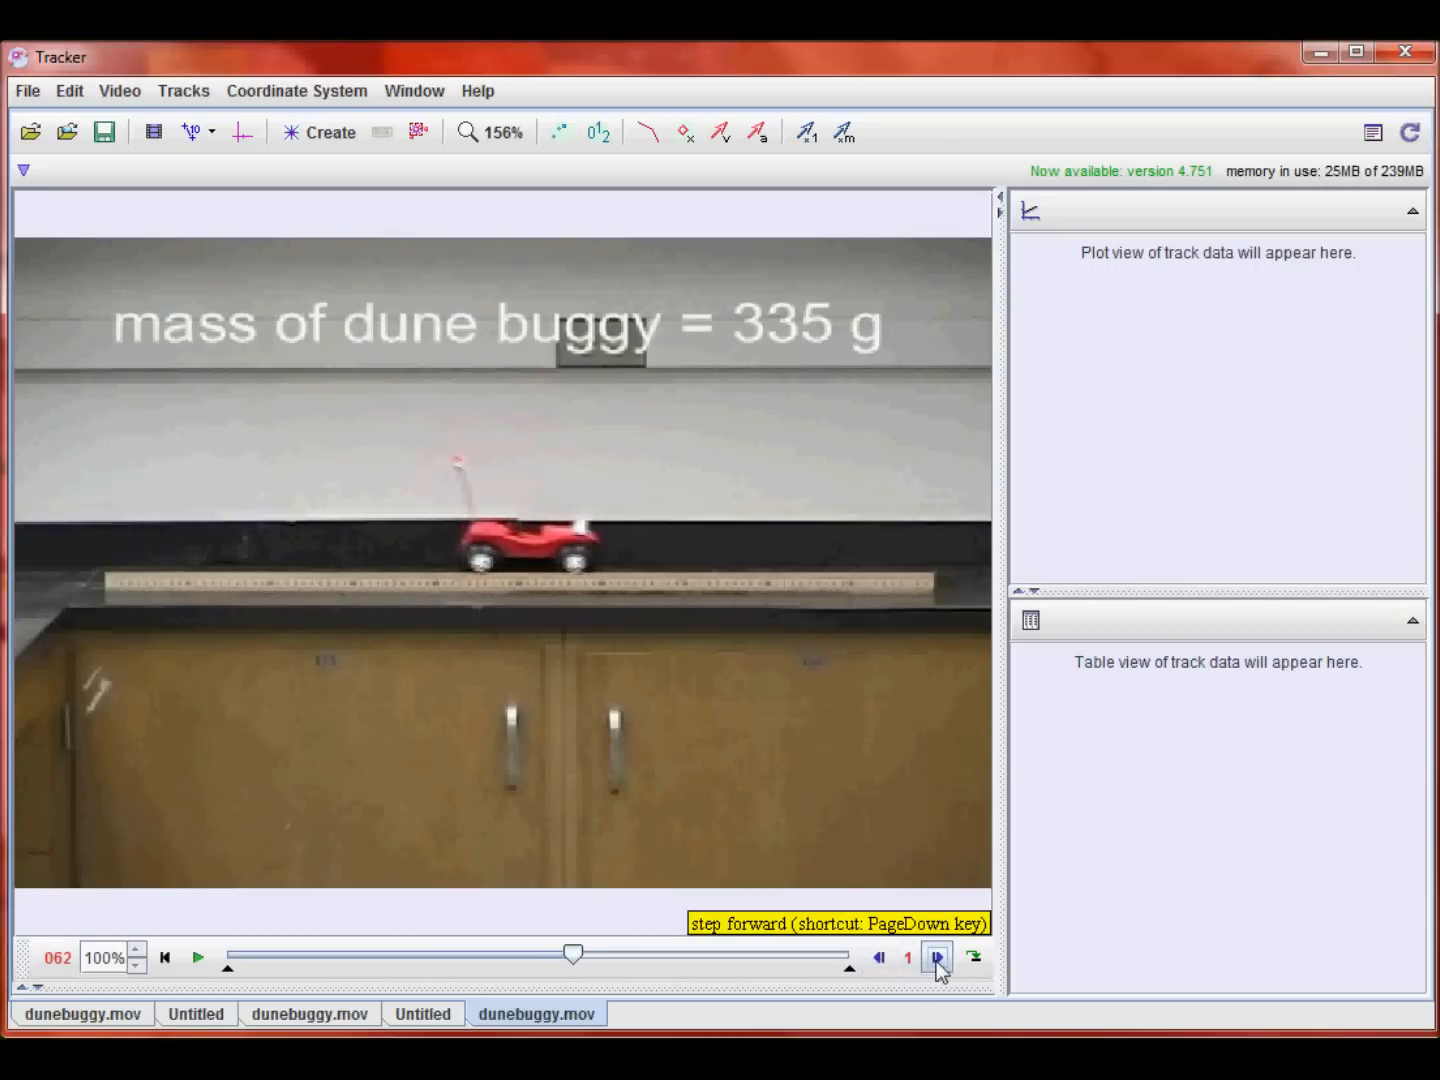
click(937, 962)
click(937, 962)
click(937, 962)
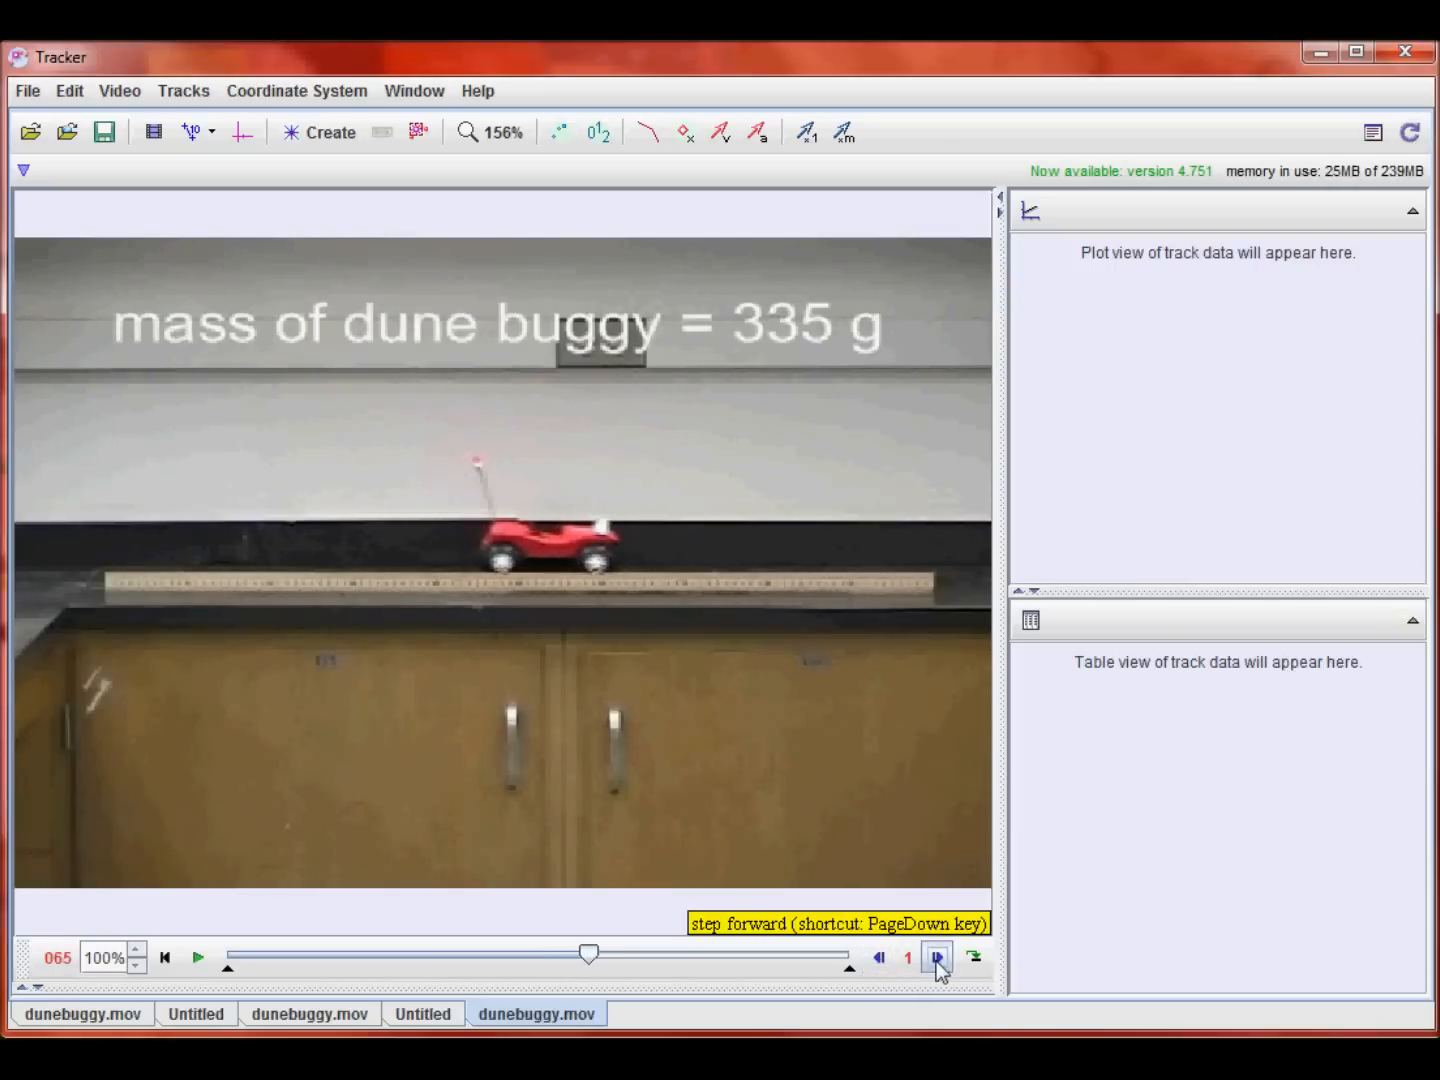
click(937, 962)
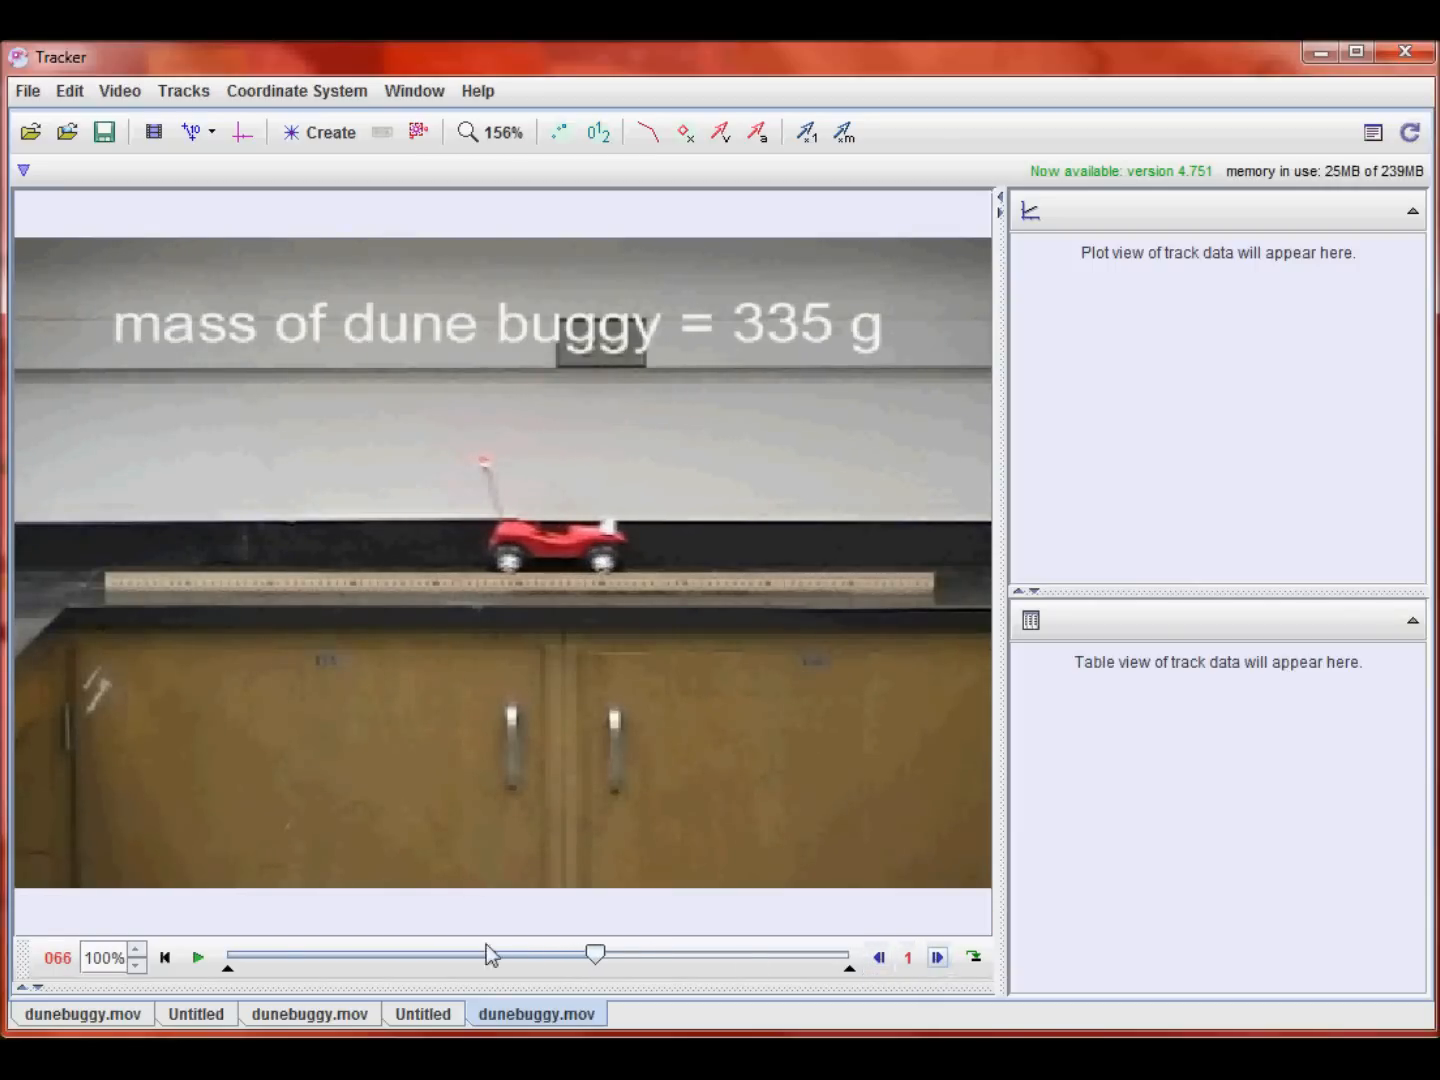
click(165, 958)
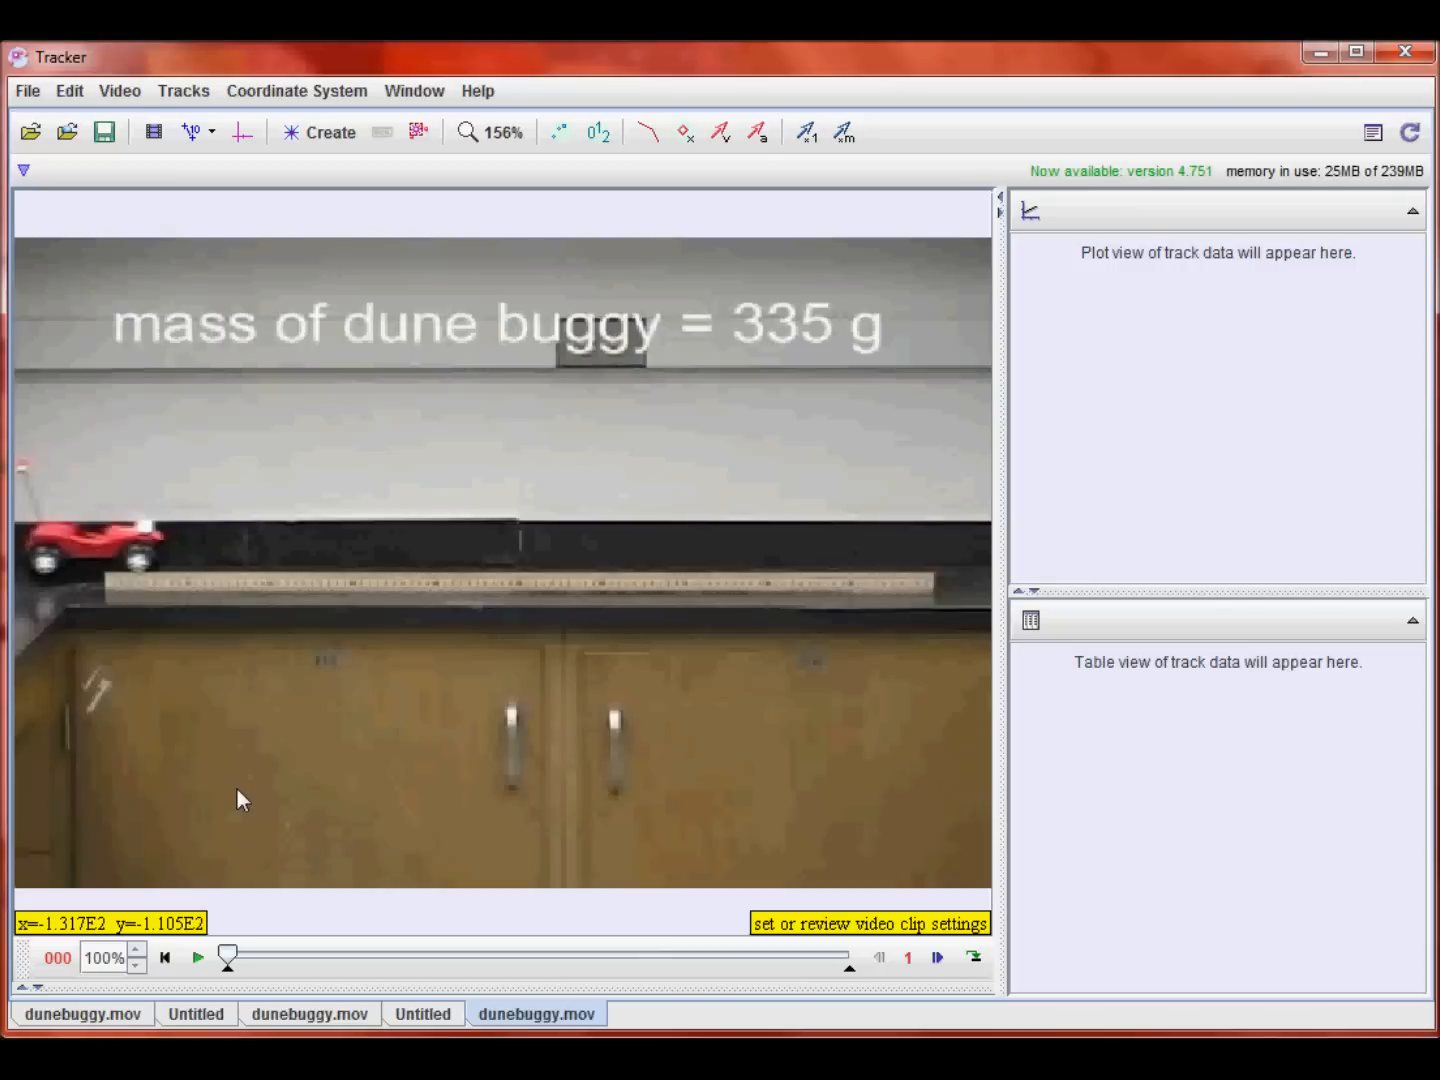
Step: Set the clip's frame rate to 30 frames per second in the clip settings
click(155, 136)
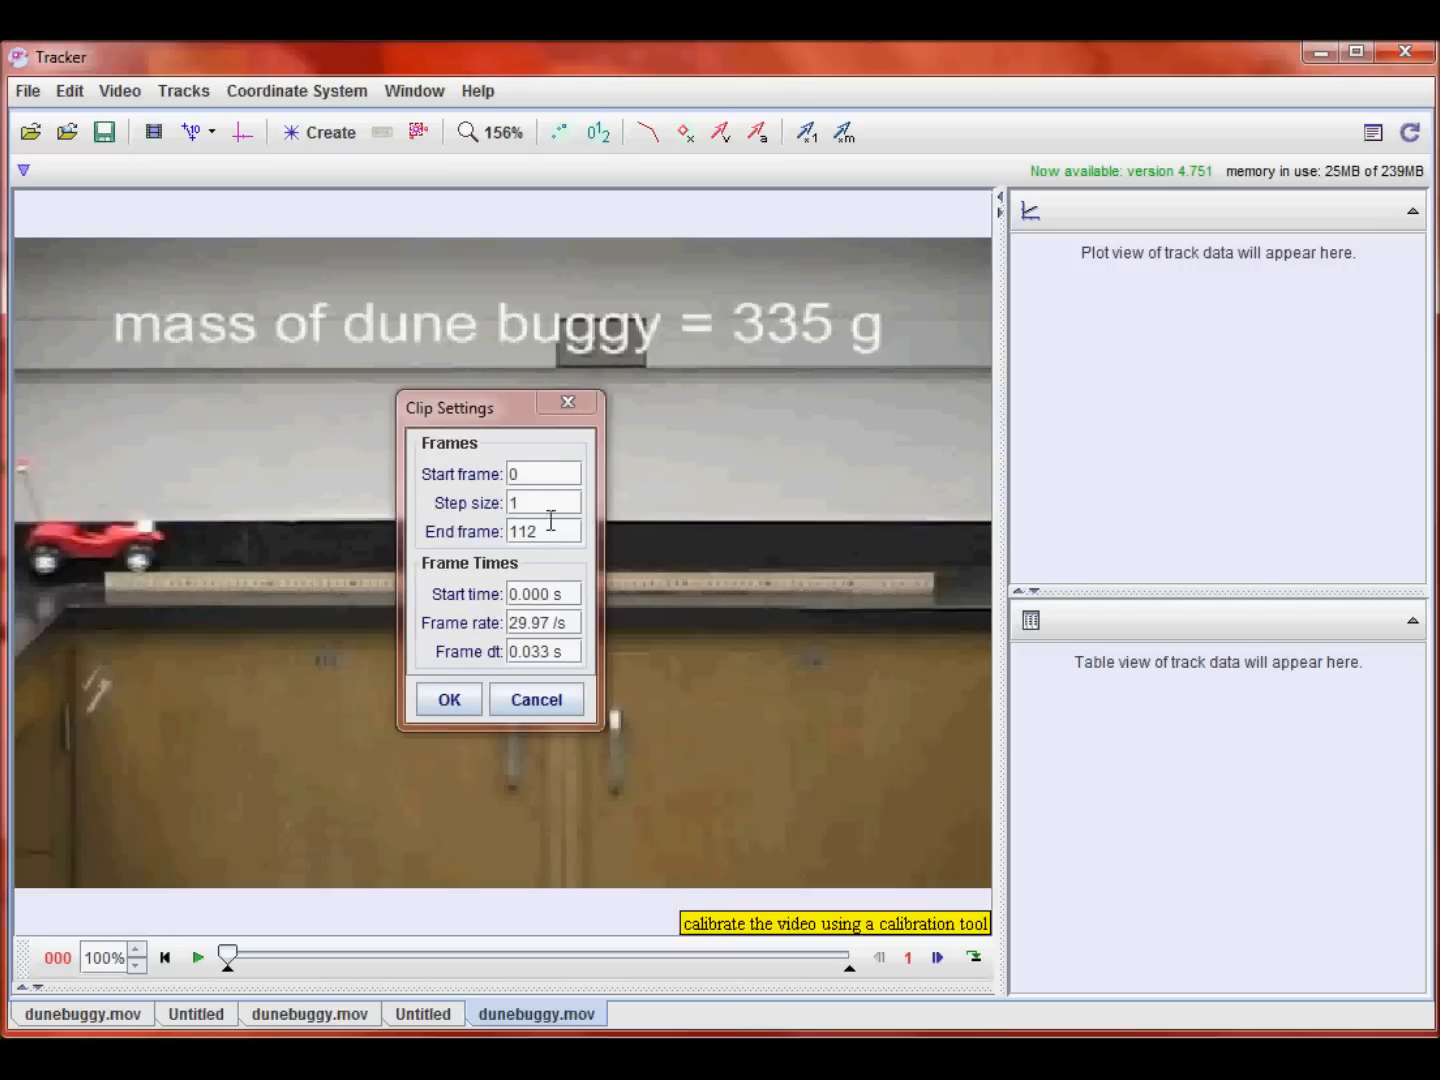
click(569, 624)
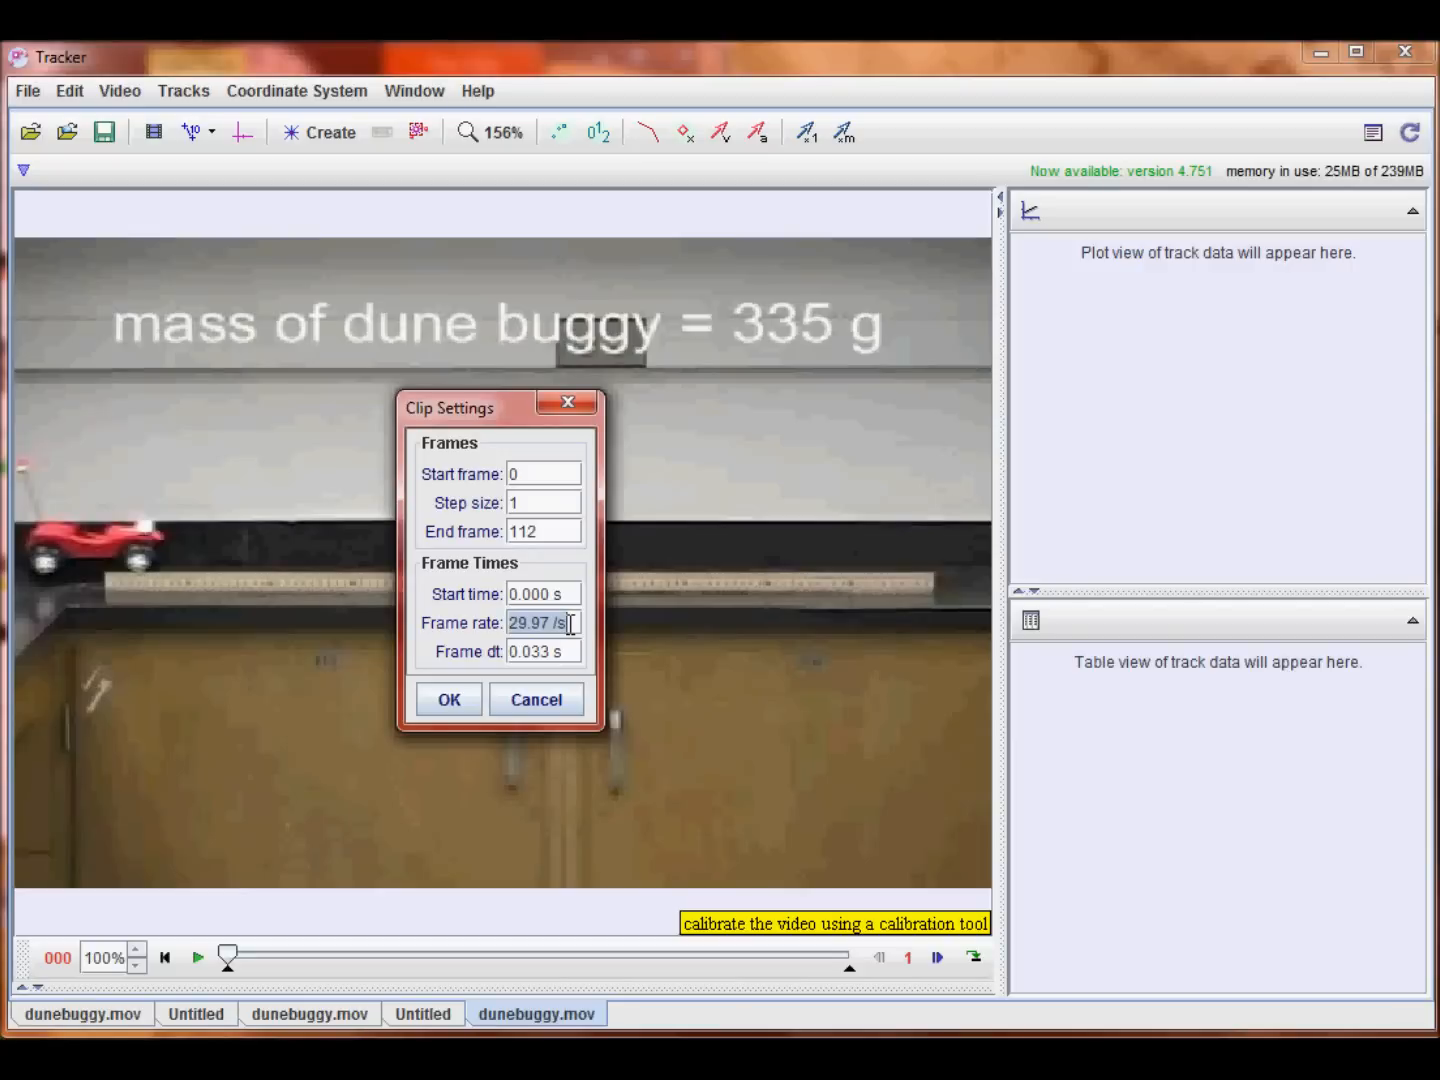
text(5)
key(BackSpace)
key(BackSpace)
text(30)
key(Return)
click(455, 698)
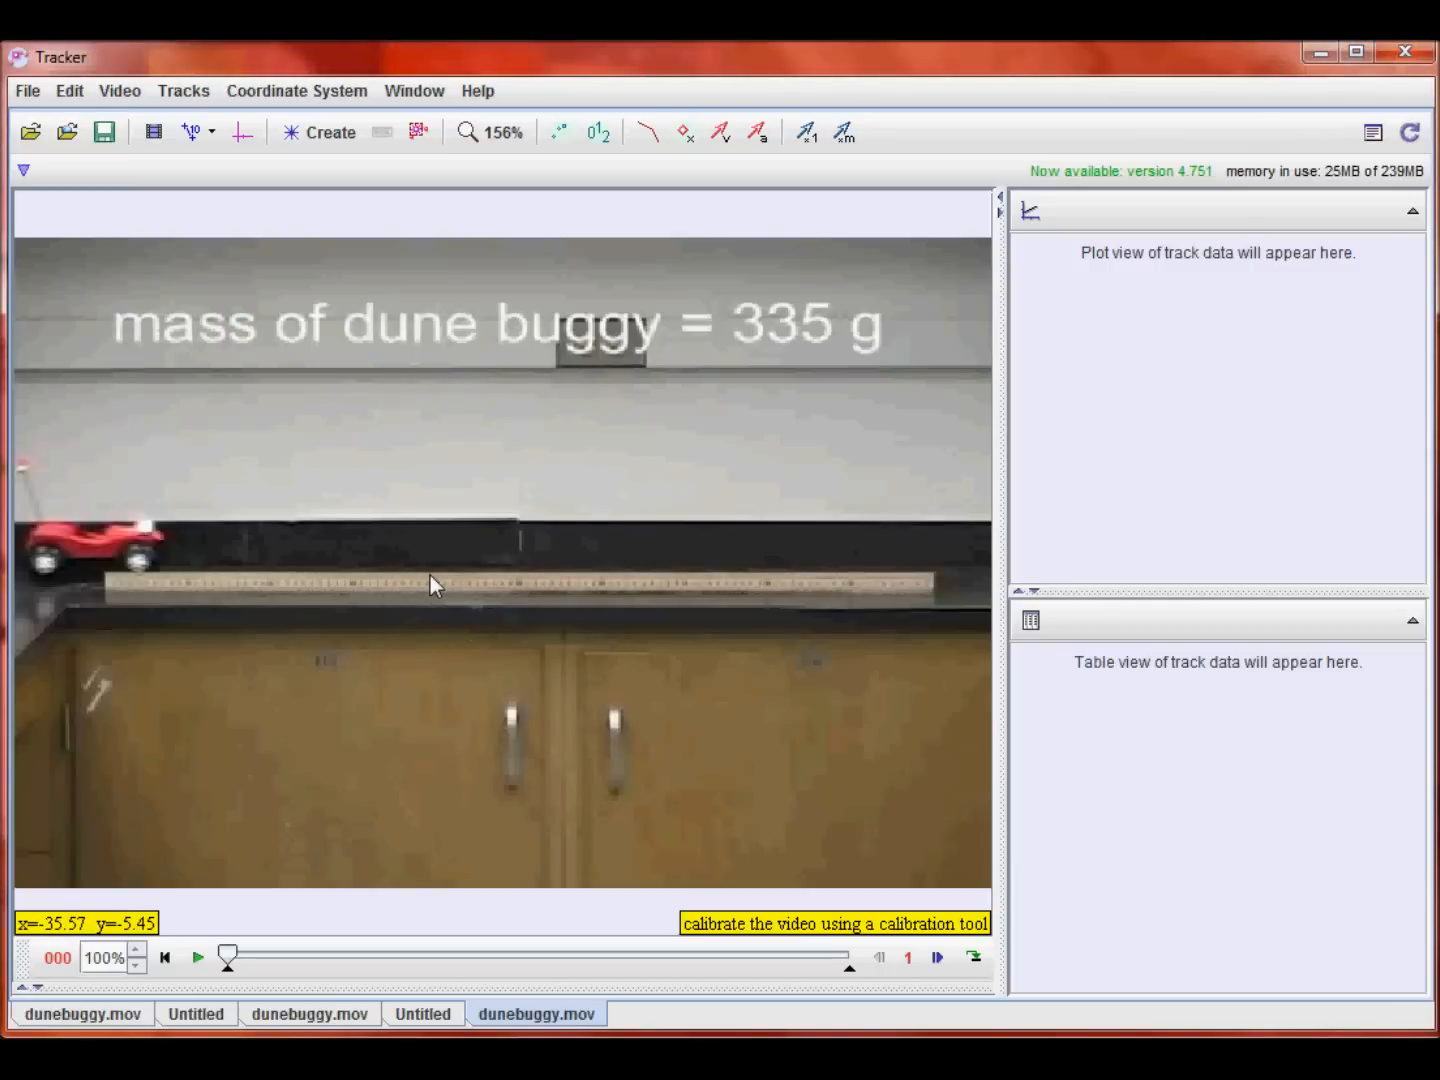
click(909, 960)
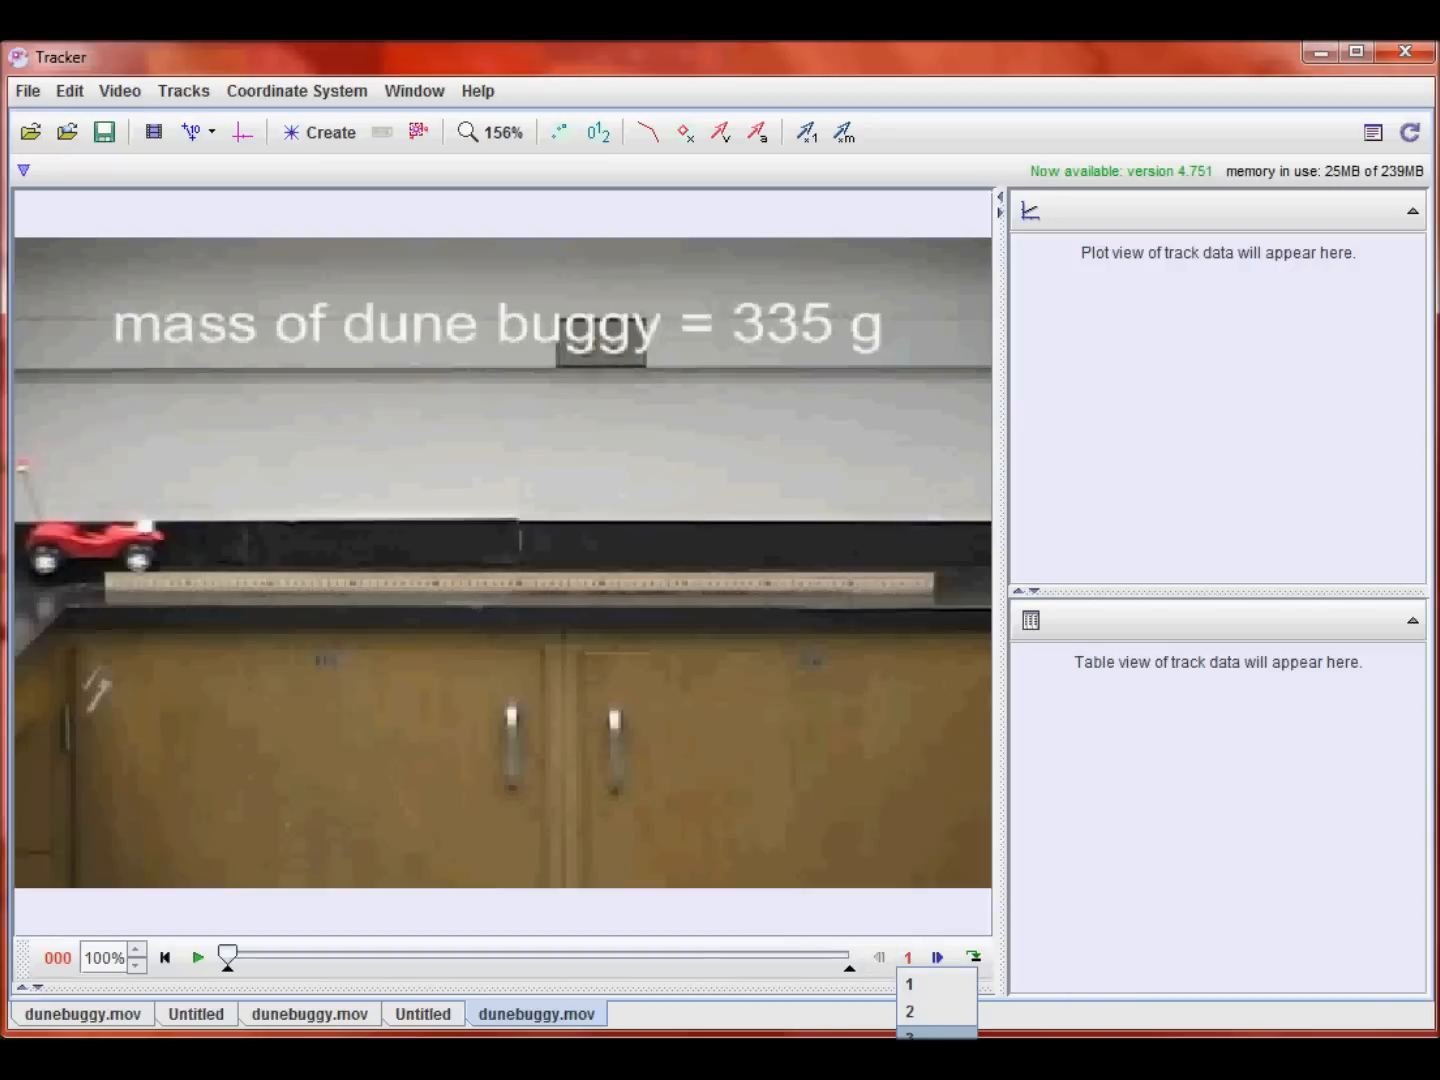
click(915, 1034)
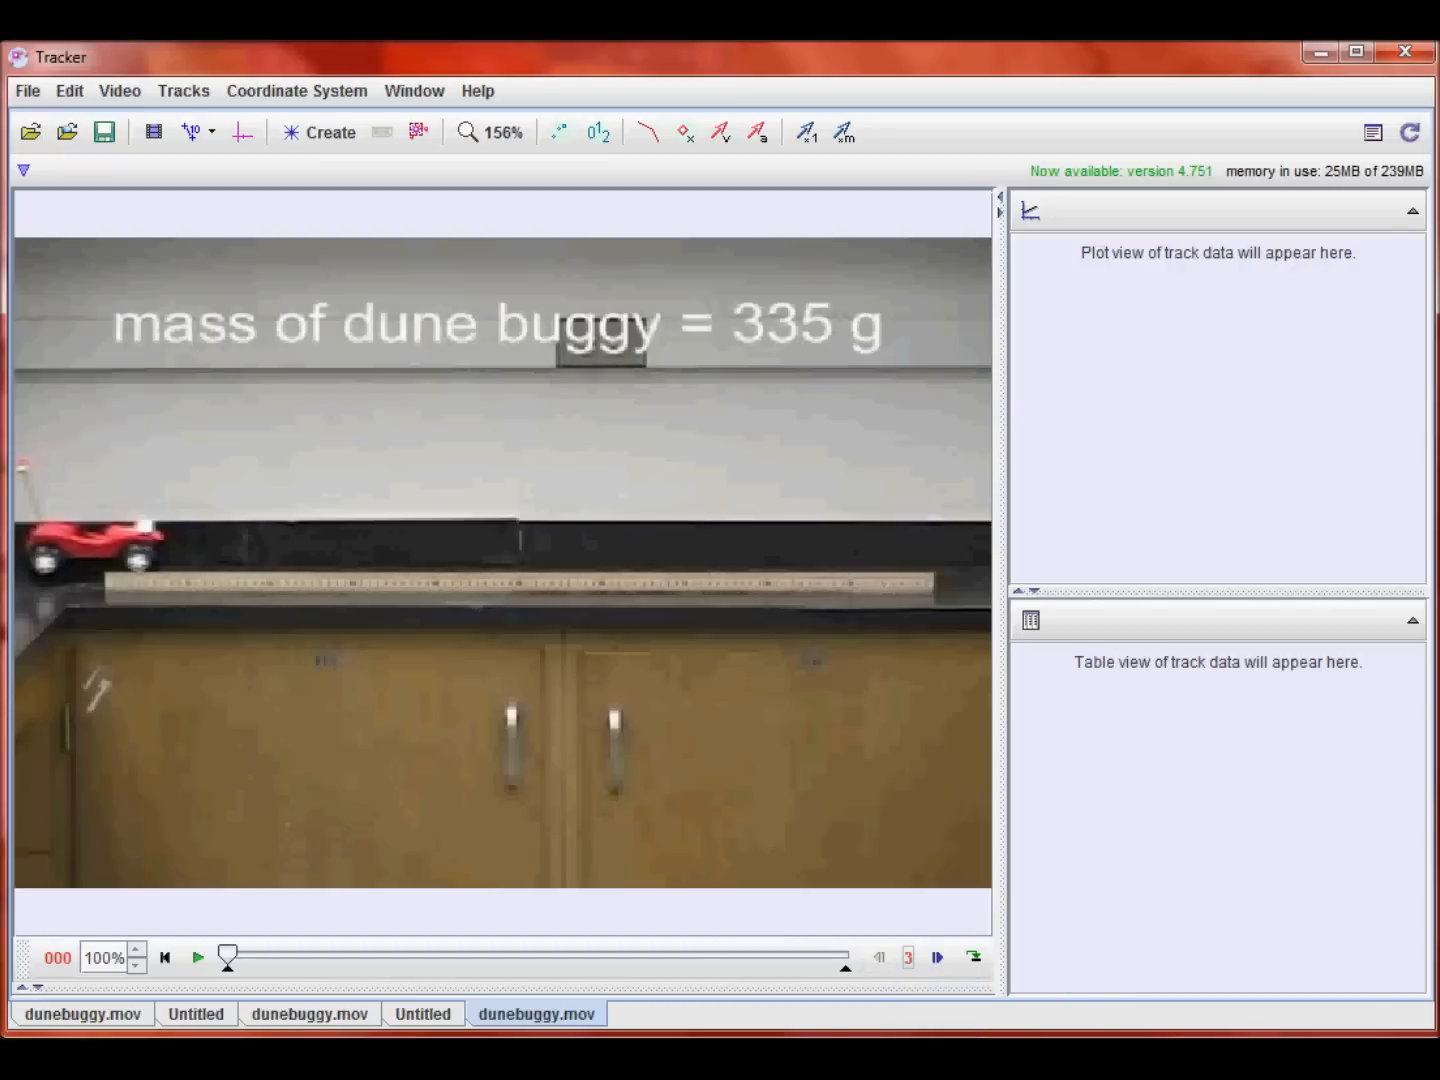
click(910, 960)
click(915, 986)
Step: Set the clip's start frame to frame 24 at the slider position
drag(256, 958, 368, 972)
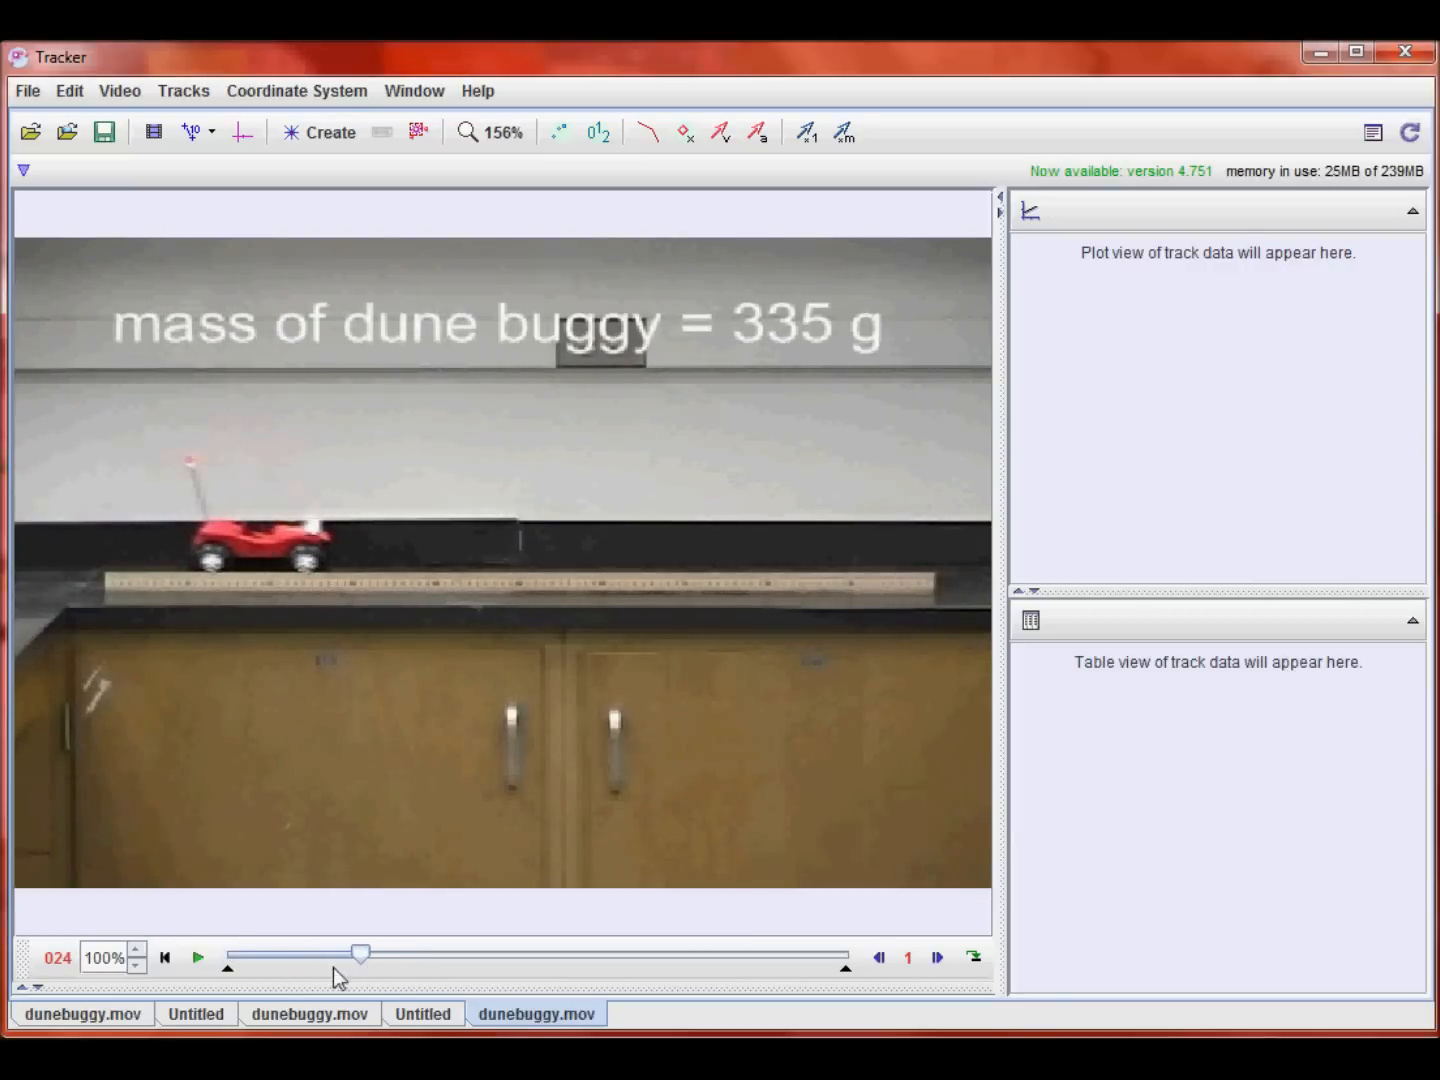
right_click(362, 956)
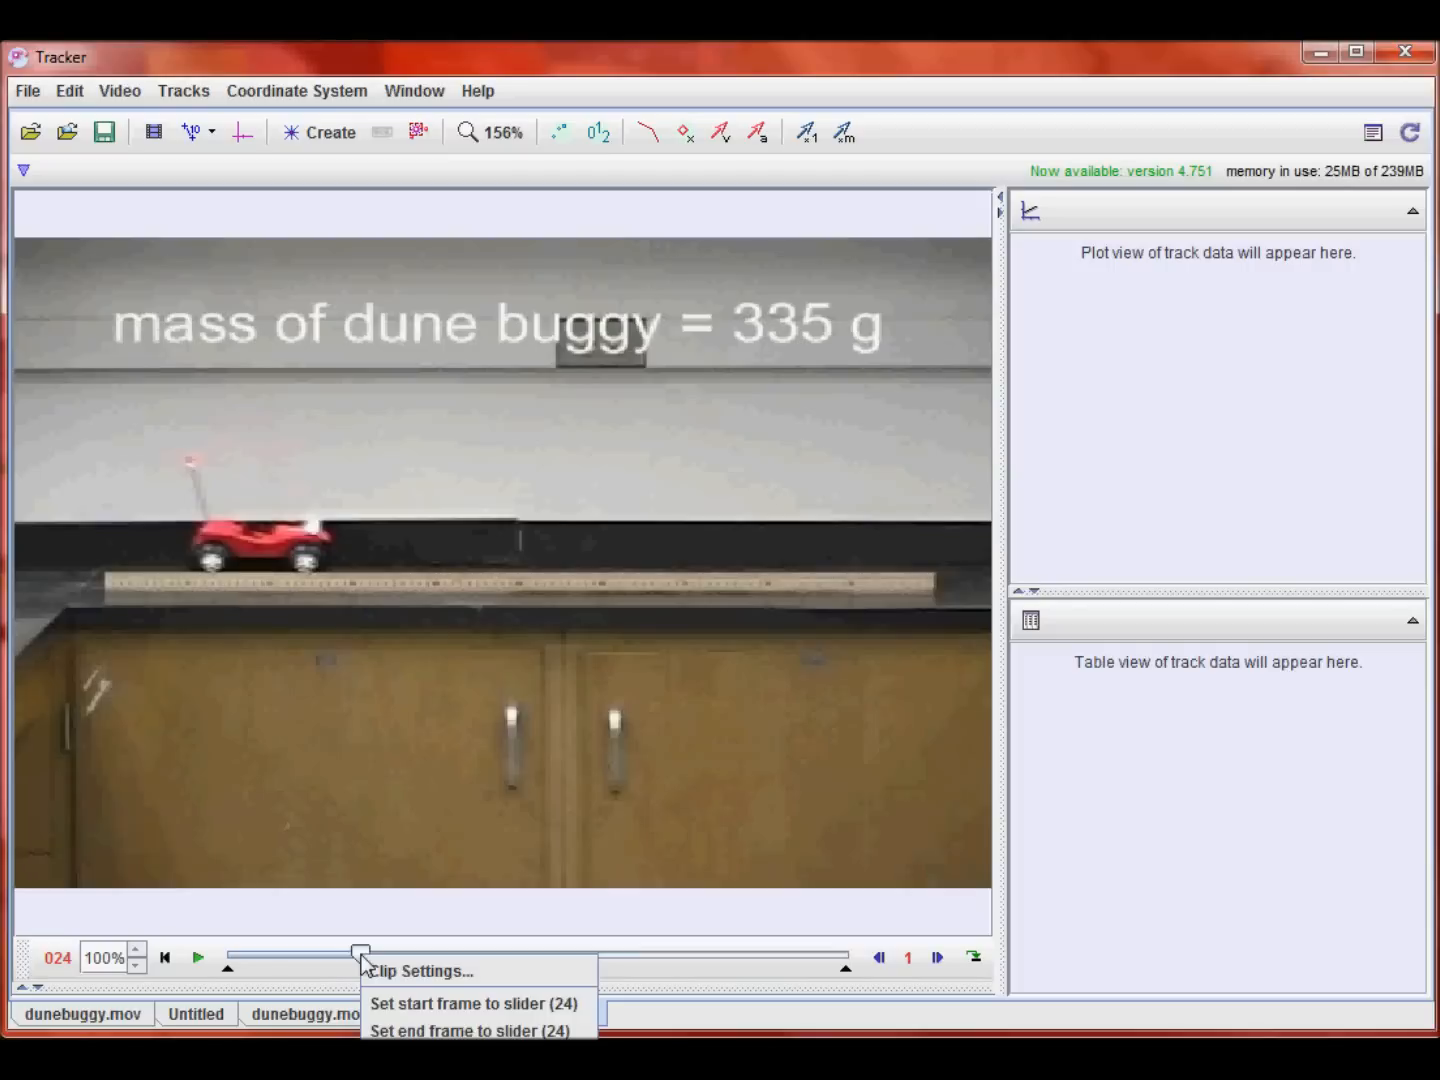
click(423, 1004)
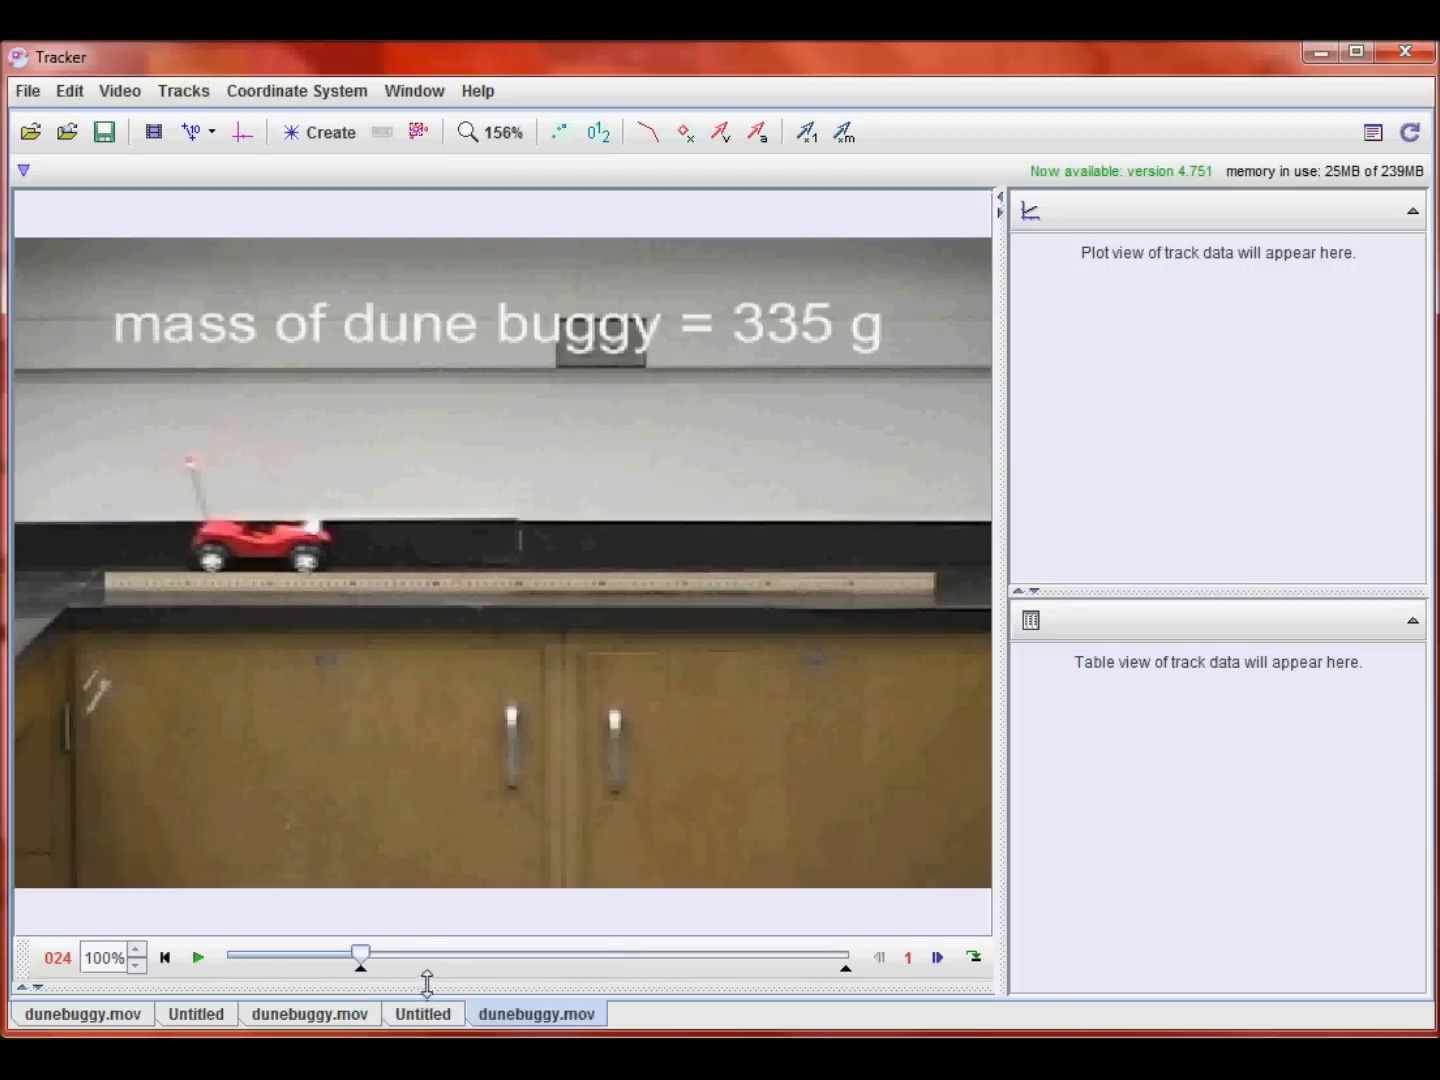
Step: Set the clip's end frame to frame 40 at the slider position
drag(381, 952, 455, 960)
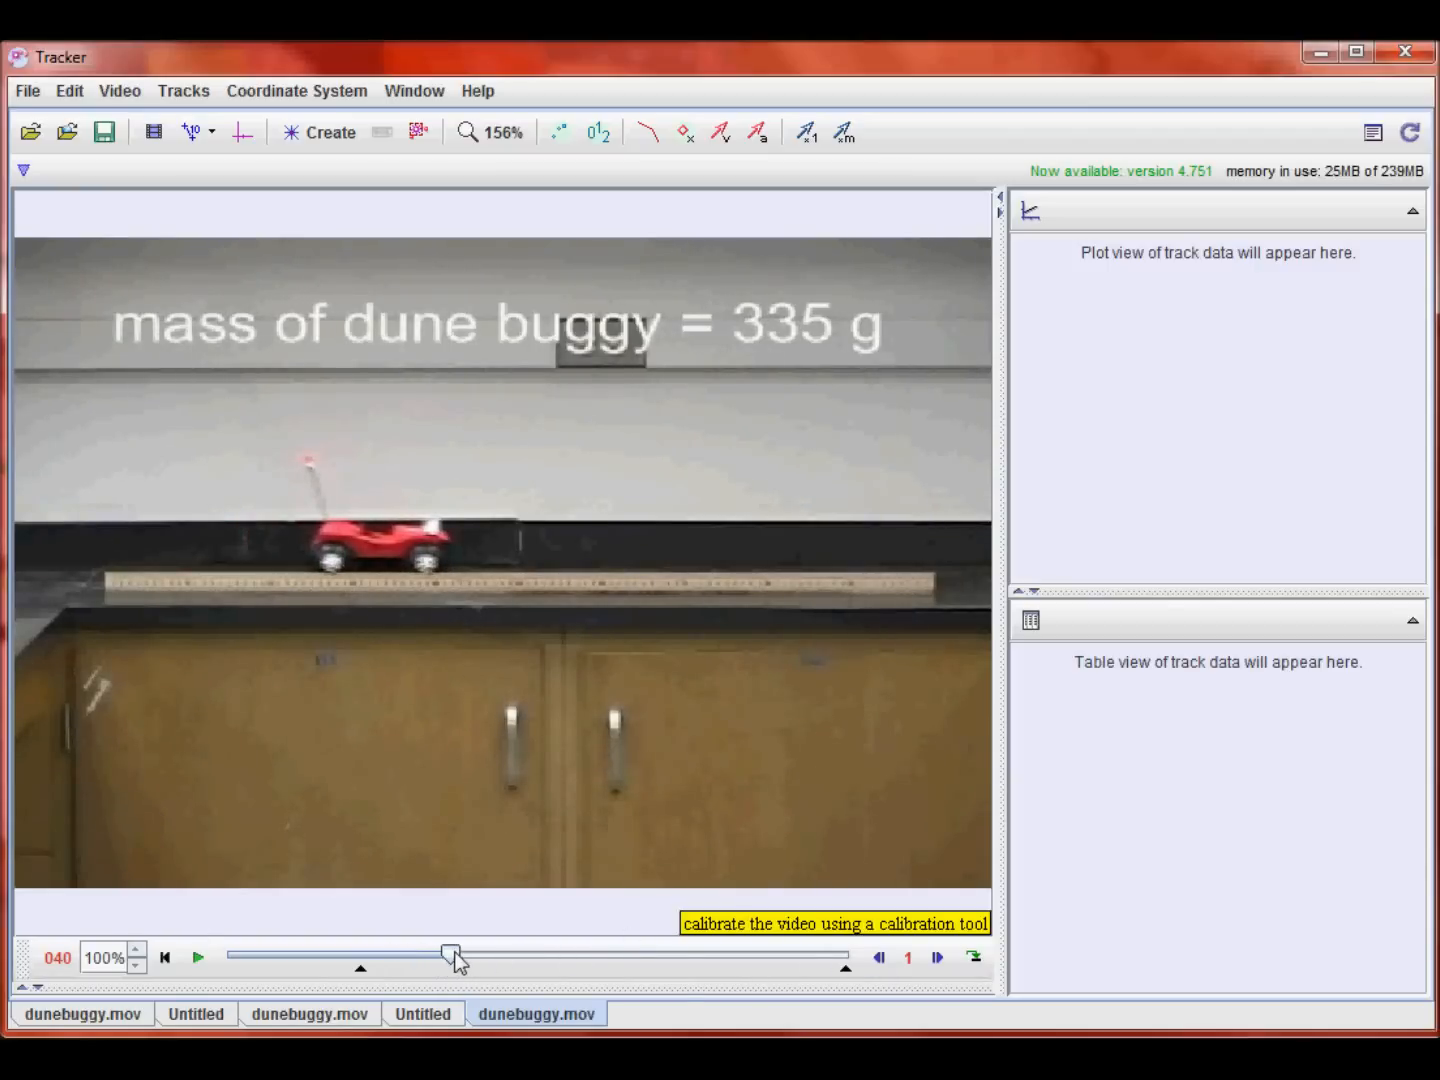
right_click(454, 959)
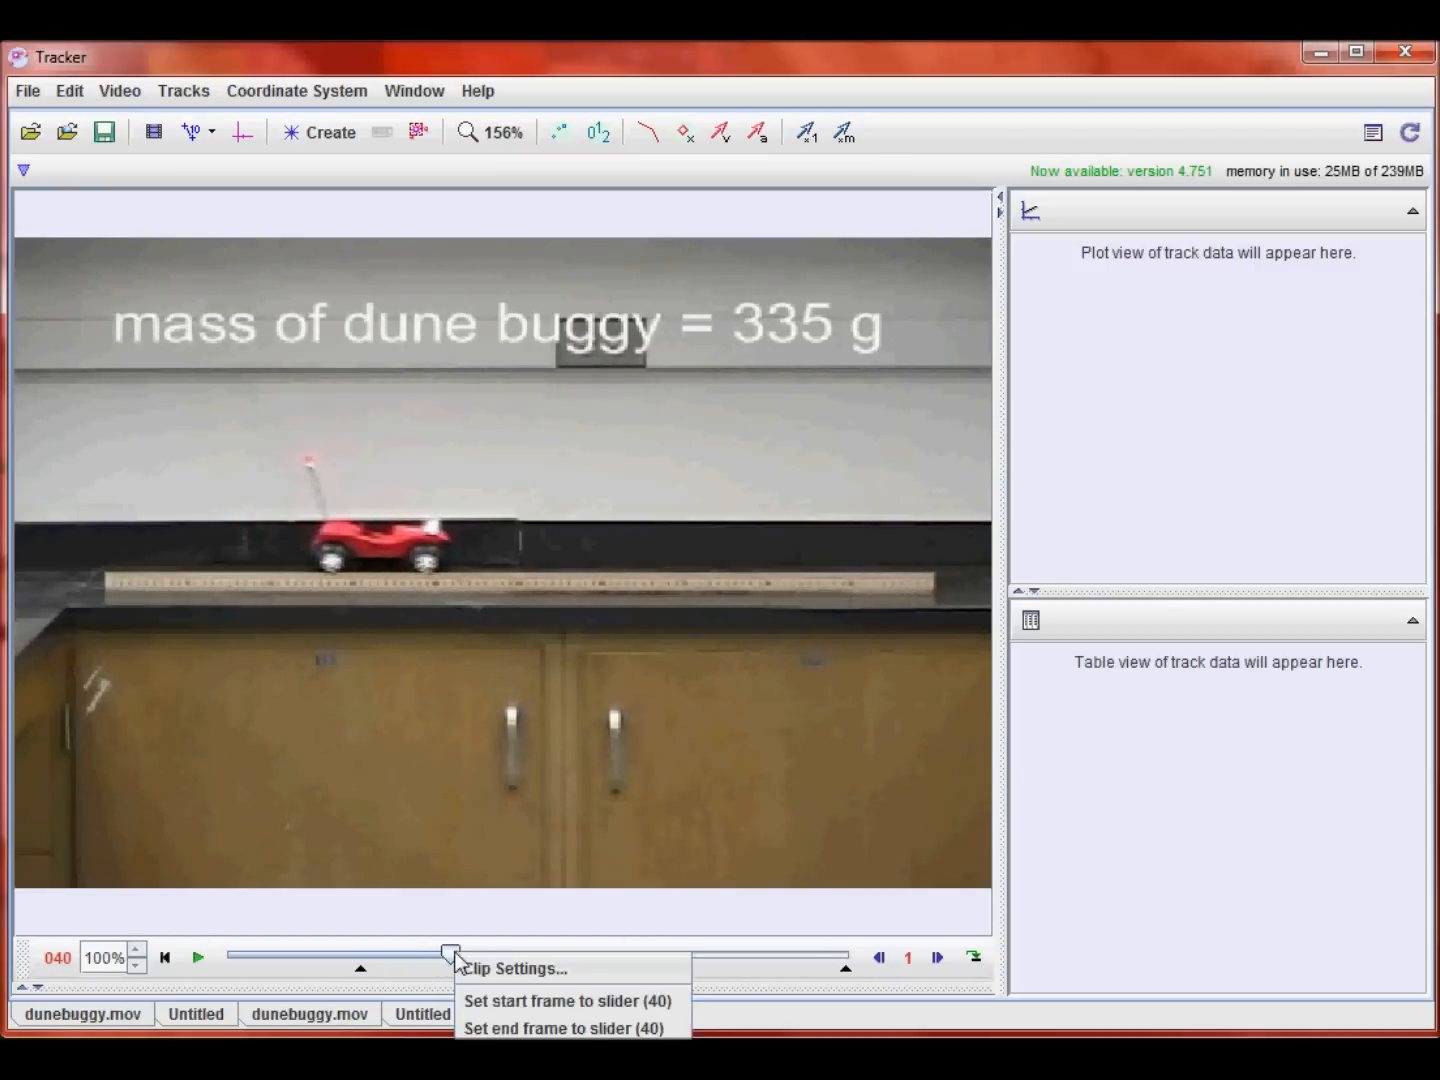
click(518, 1030)
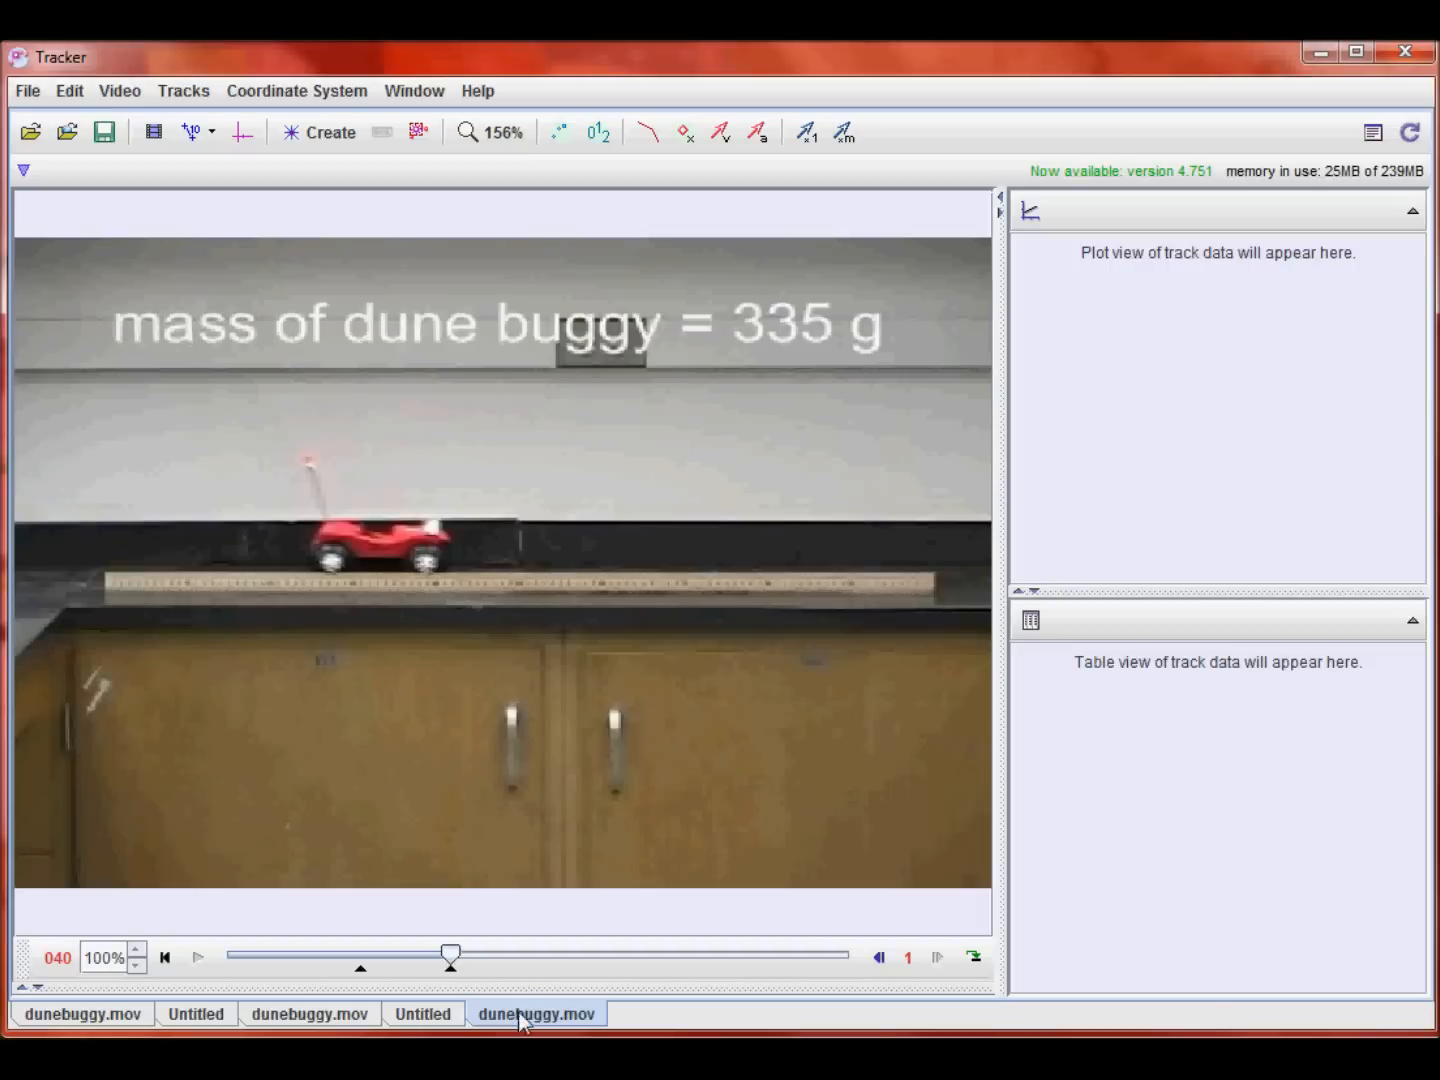
Step: Play the trimmed clip and review its clip settings, returning to the start frame
click(164, 957)
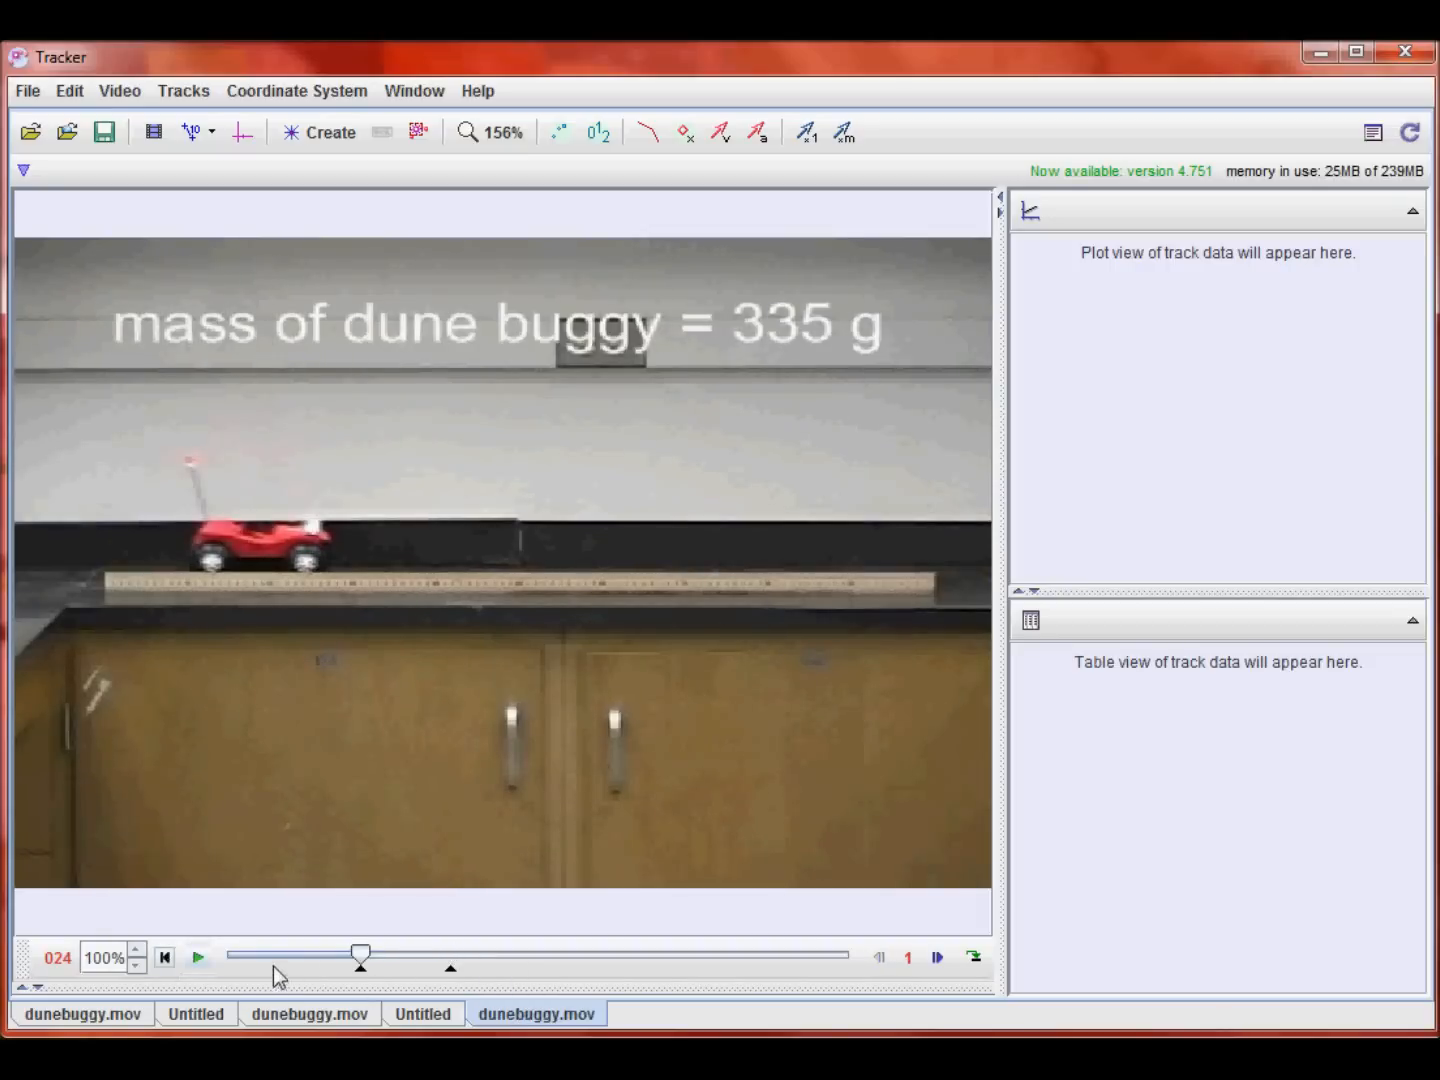
click(193, 957)
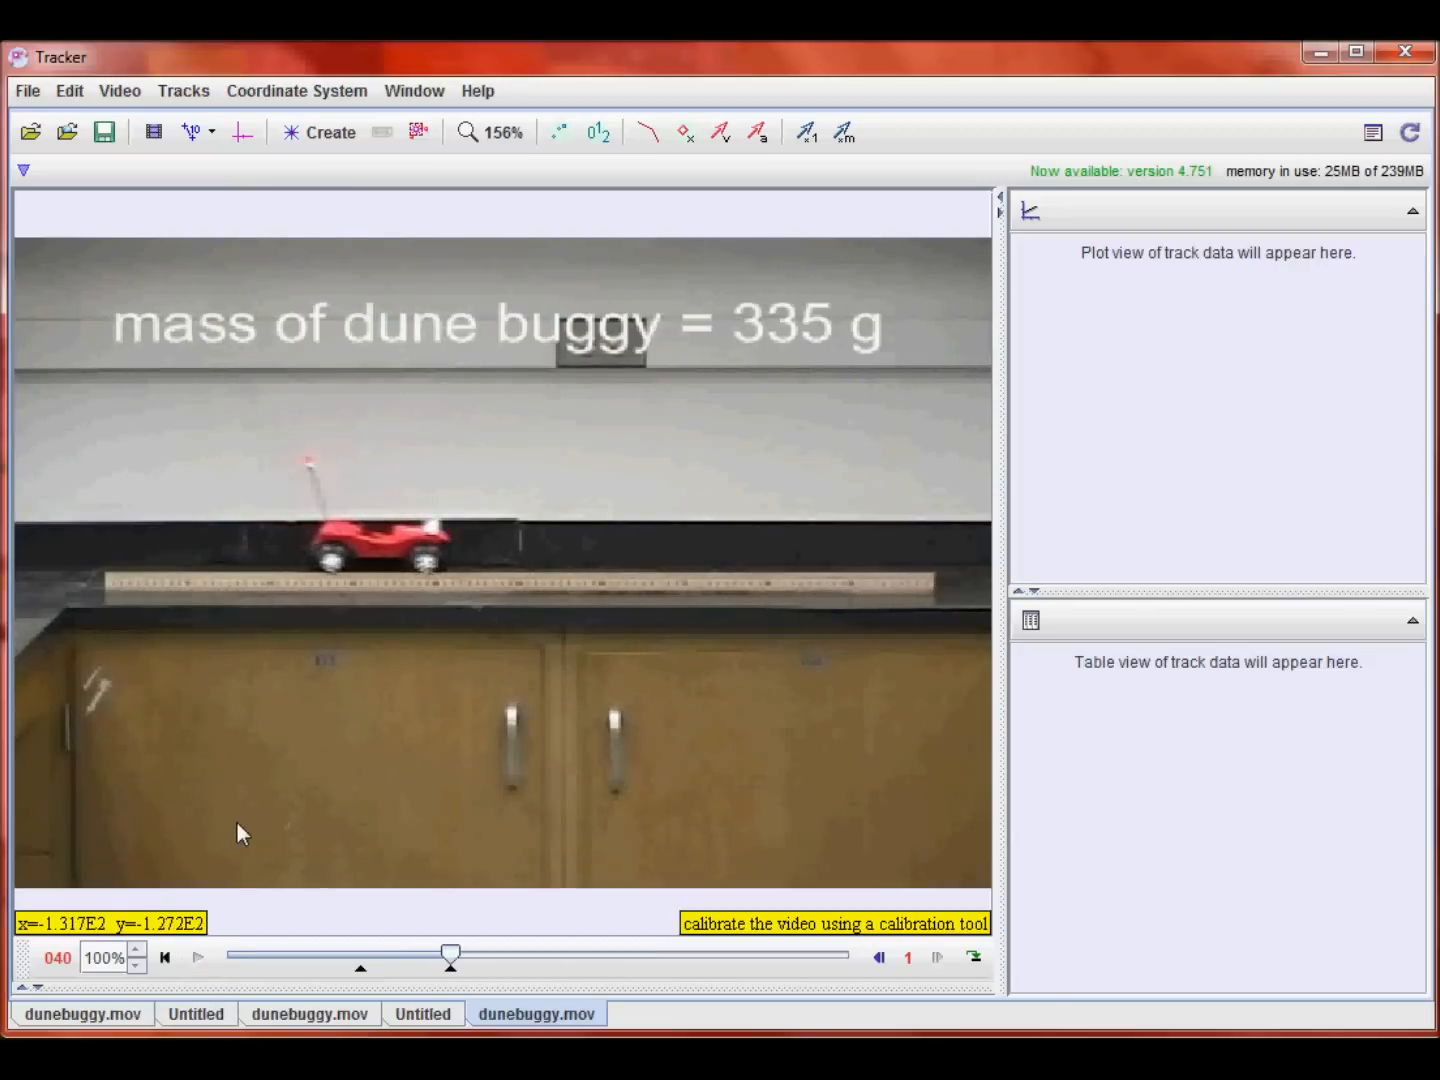
click(154, 133)
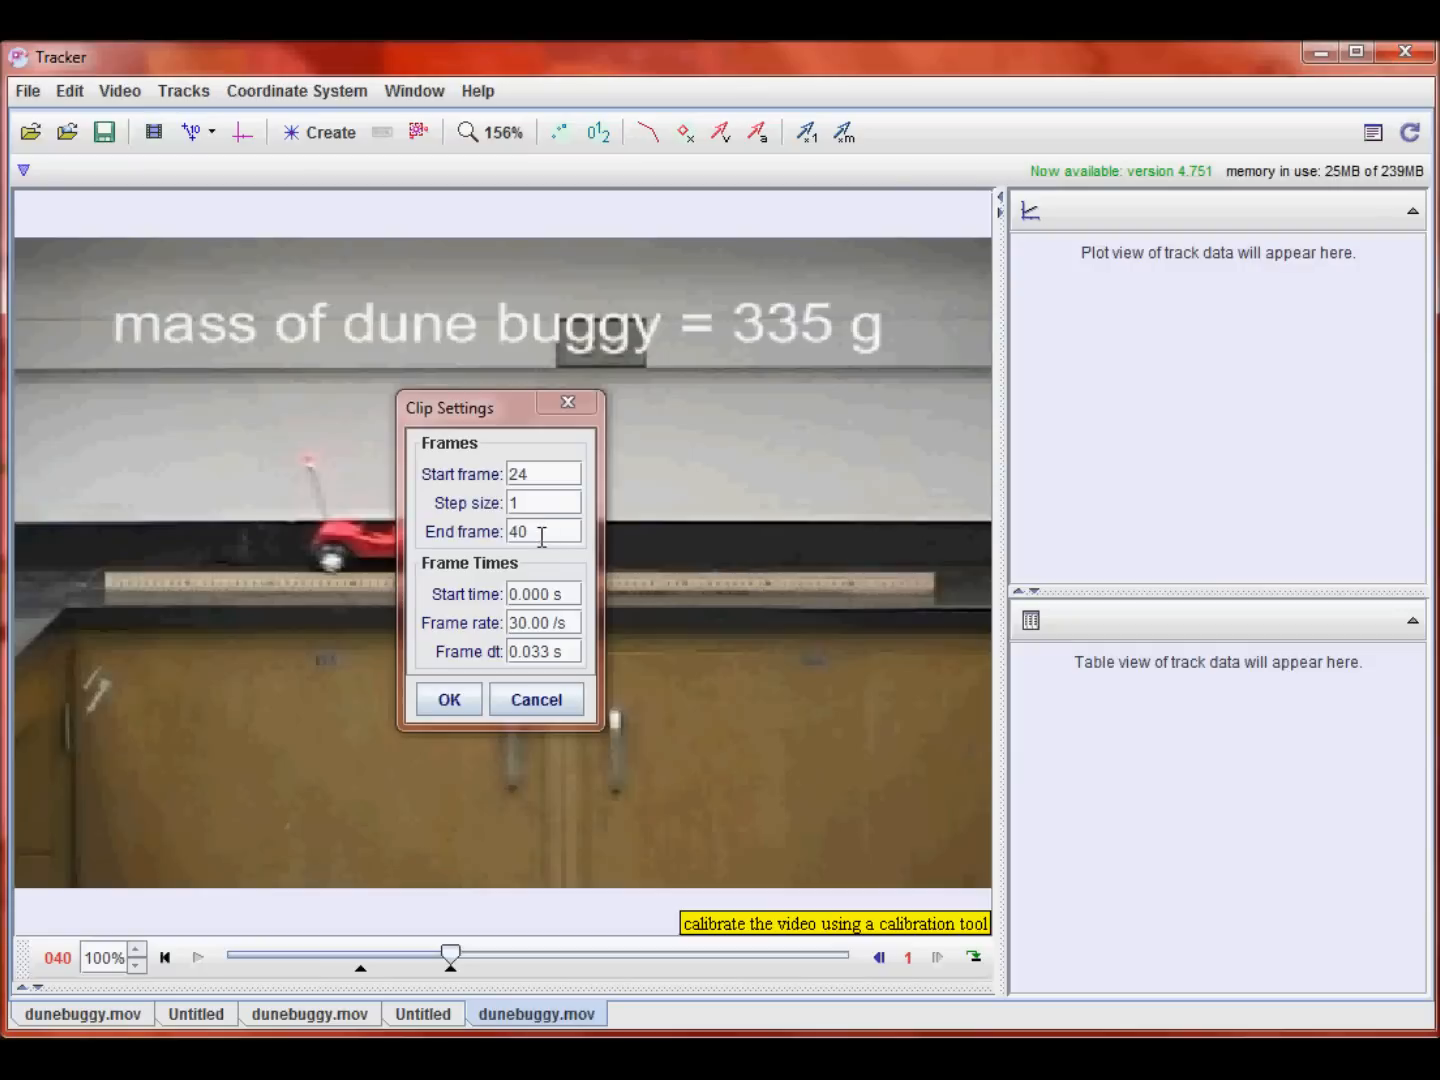
click(453, 703)
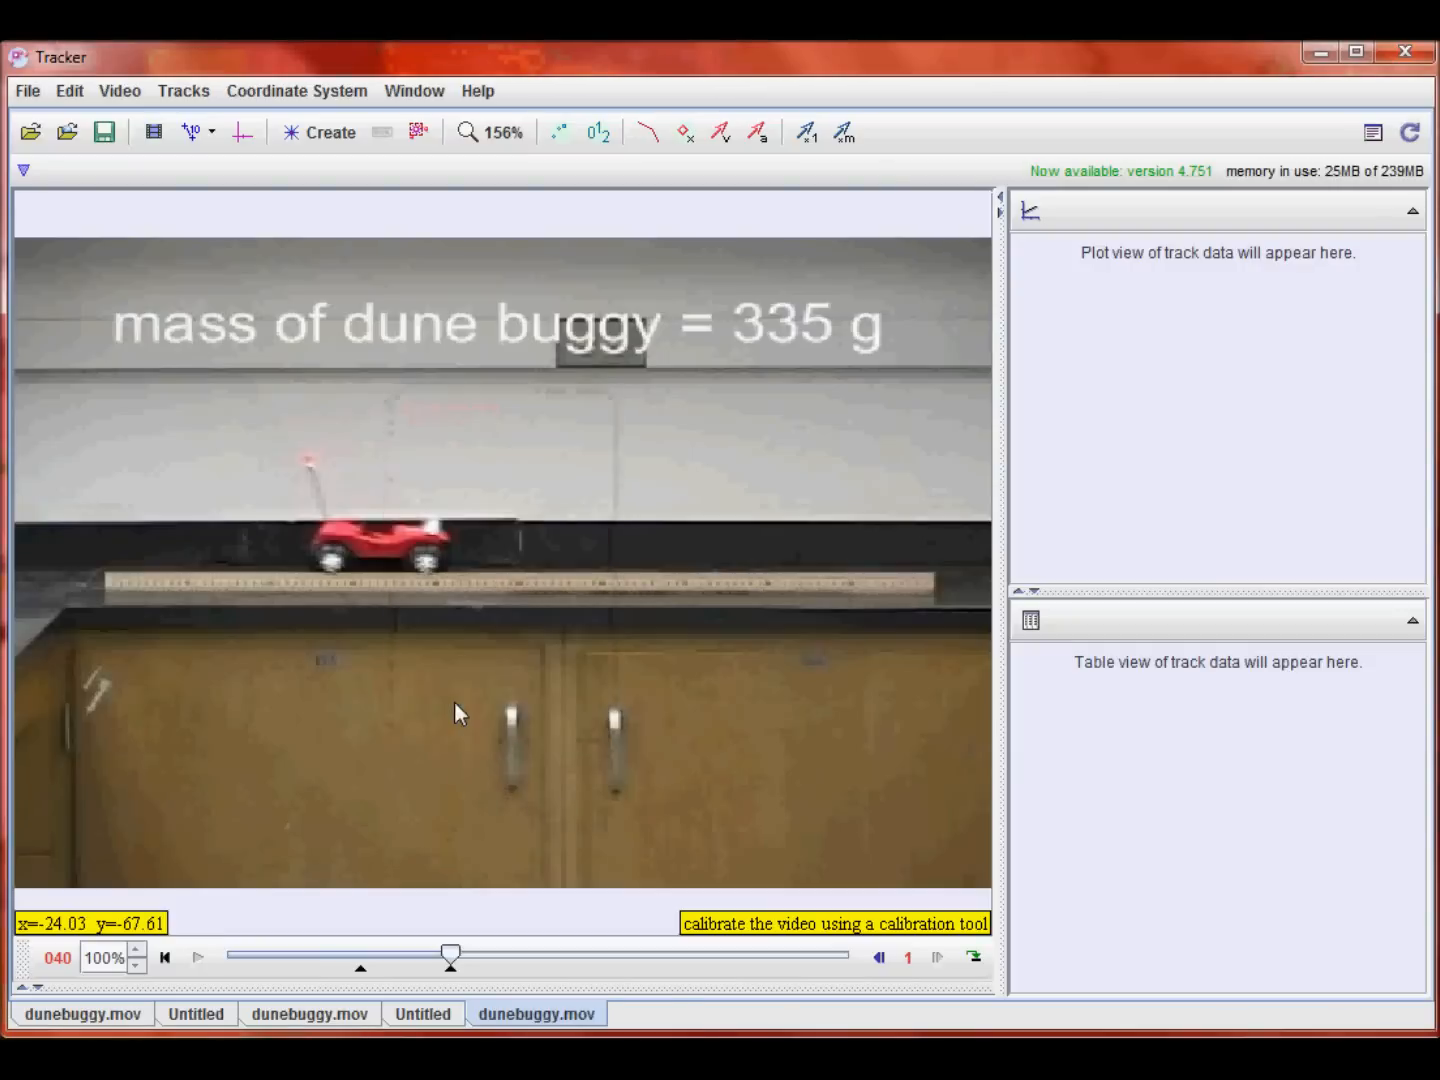
click(166, 957)
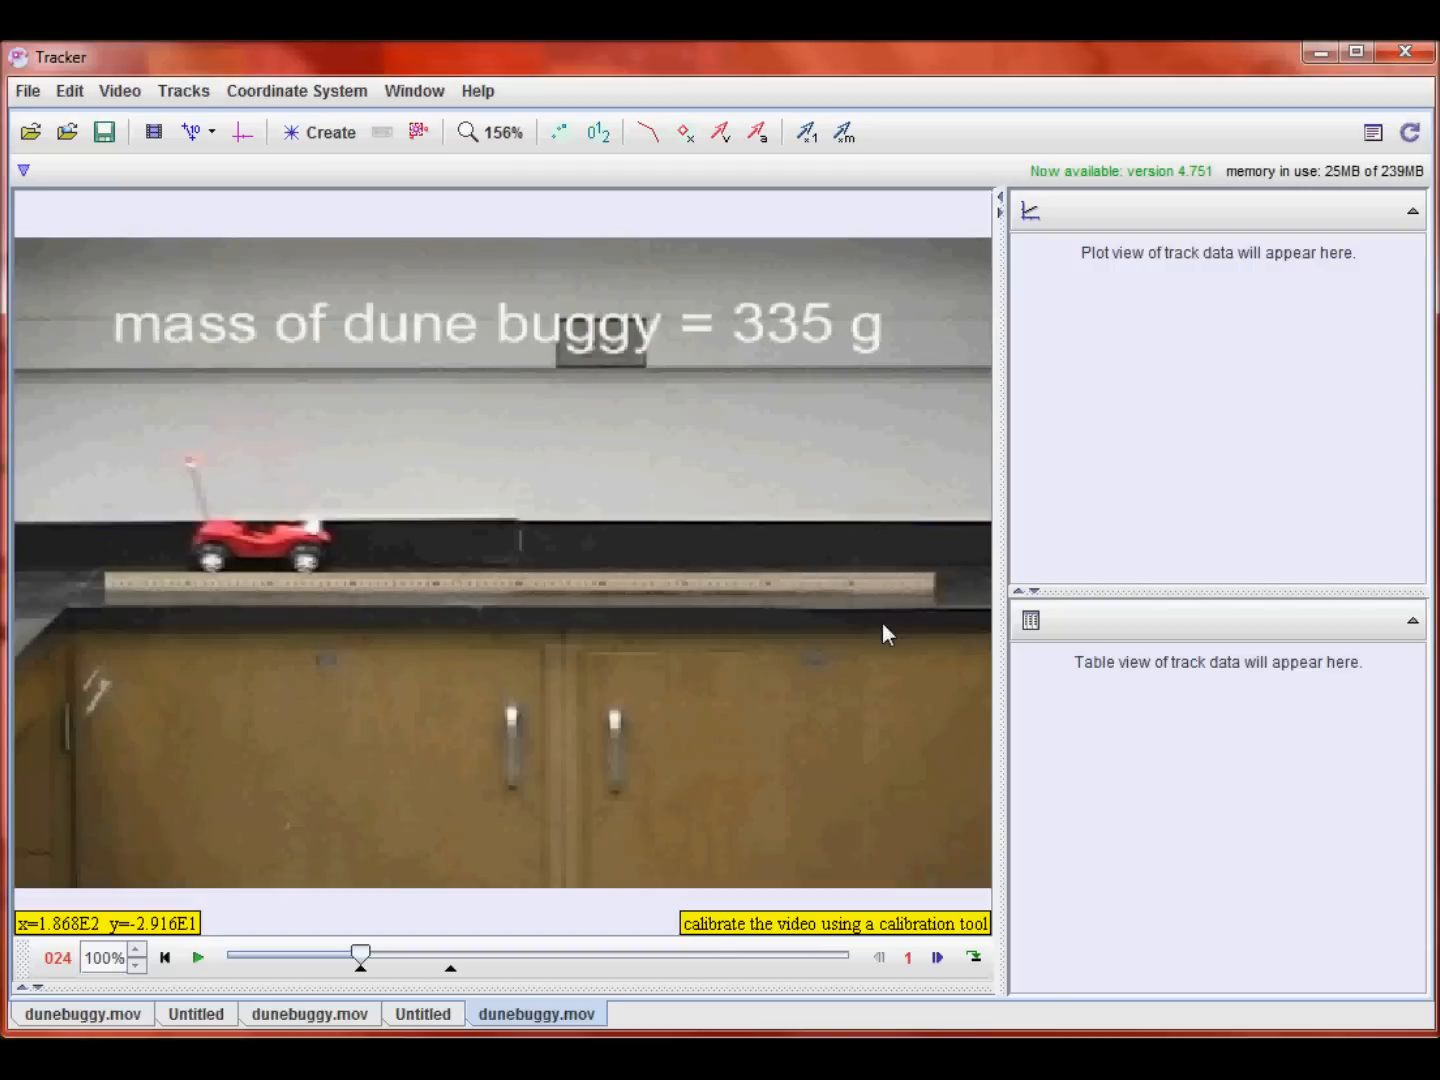
Step: Create a calibration stick and stretch its ends along the full length of the meter stick on the counter
click(196, 140)
mouse_move(195, 167)
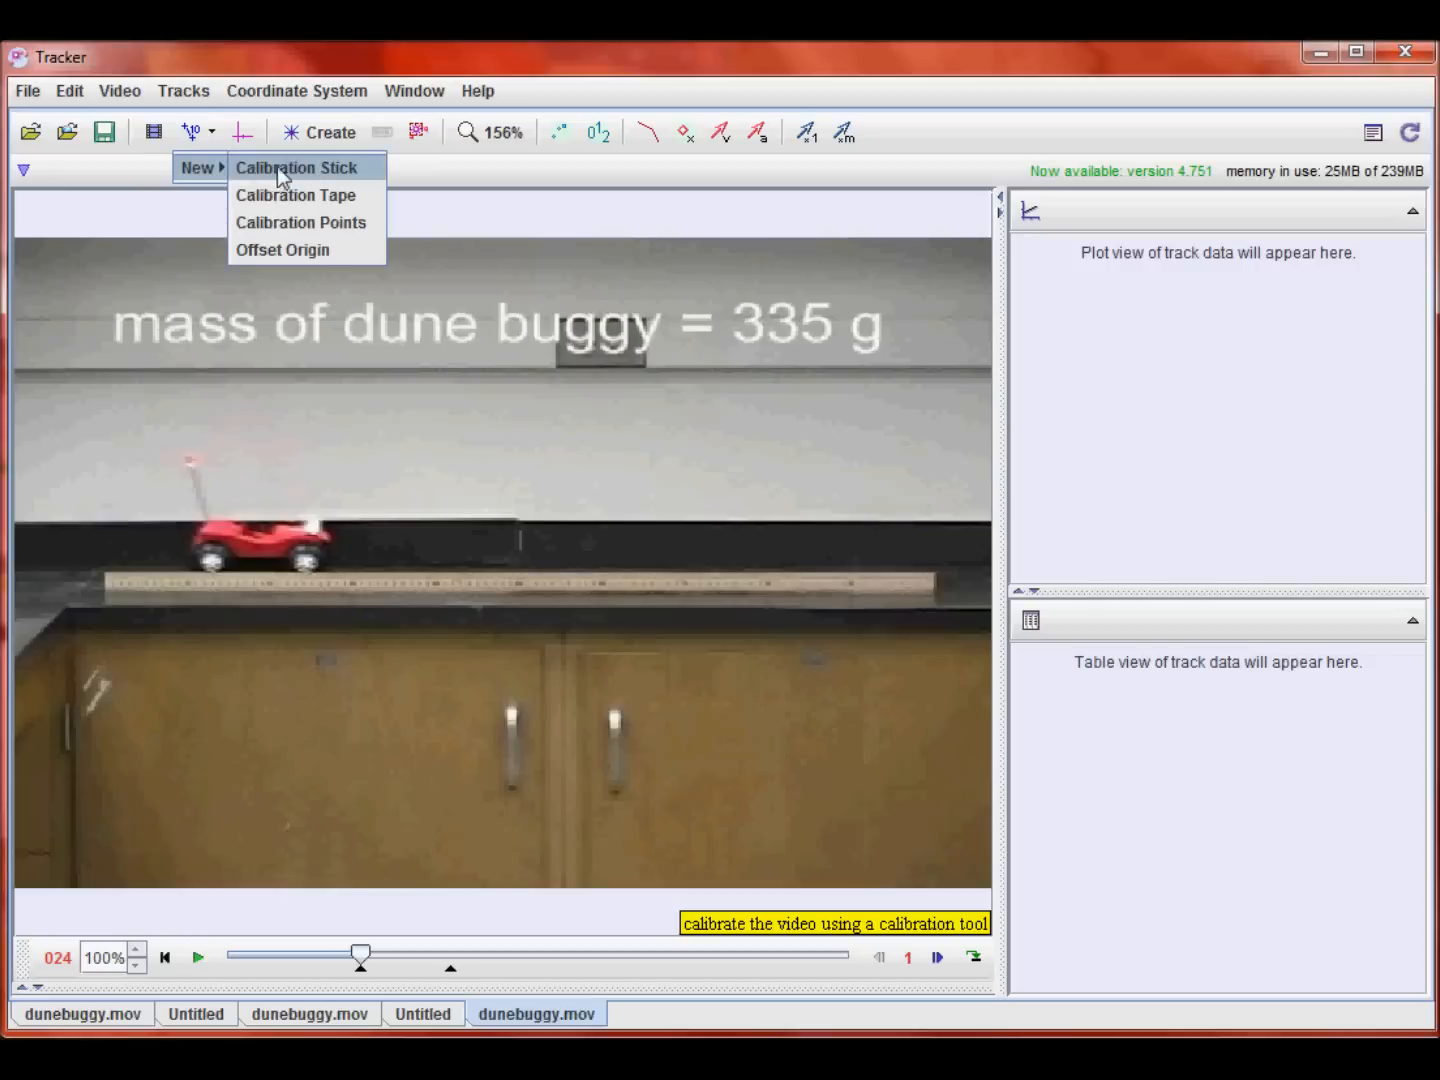
click(302, 166)
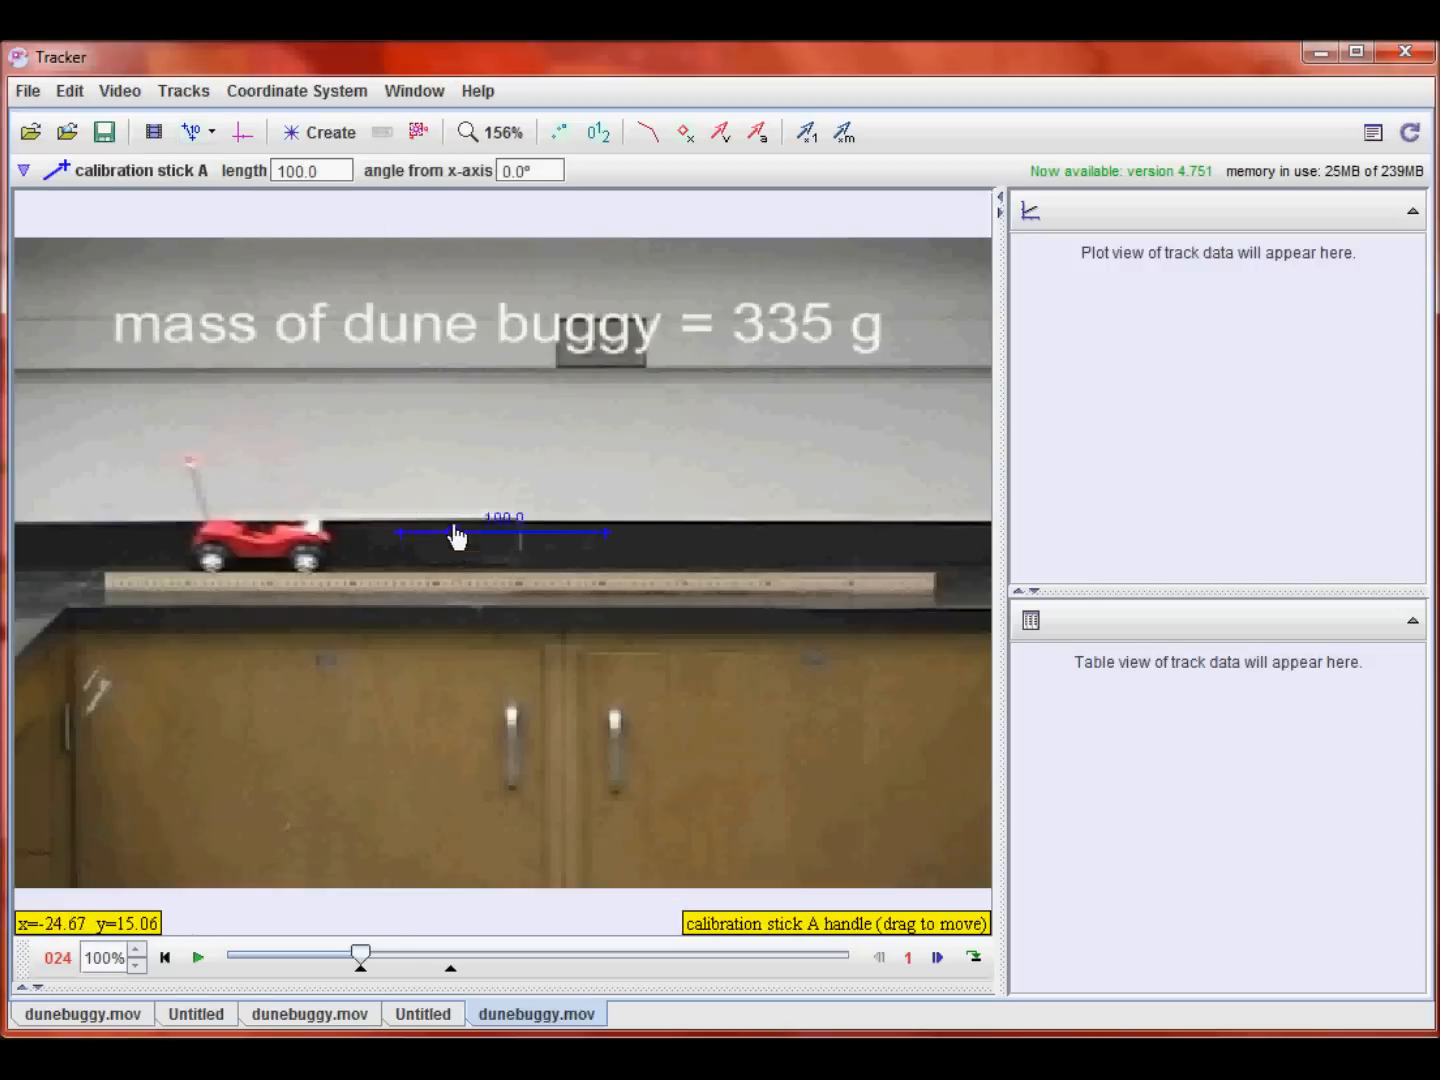
drag(455, 542, 453, 488)
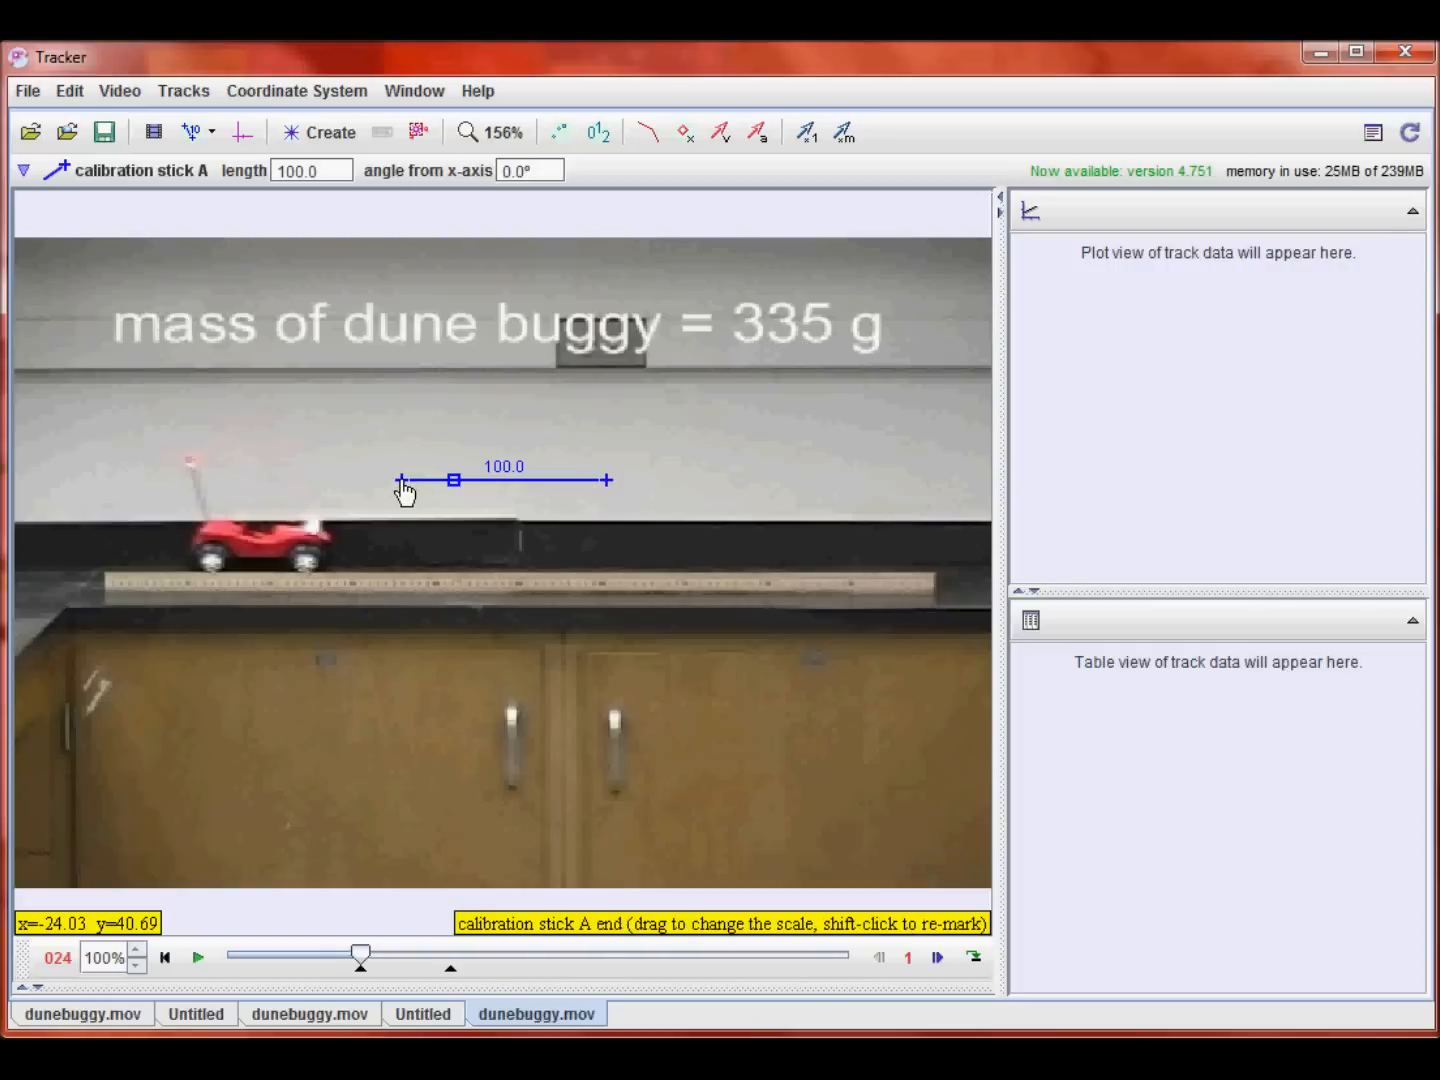
drag(404, 492, 110, 592)
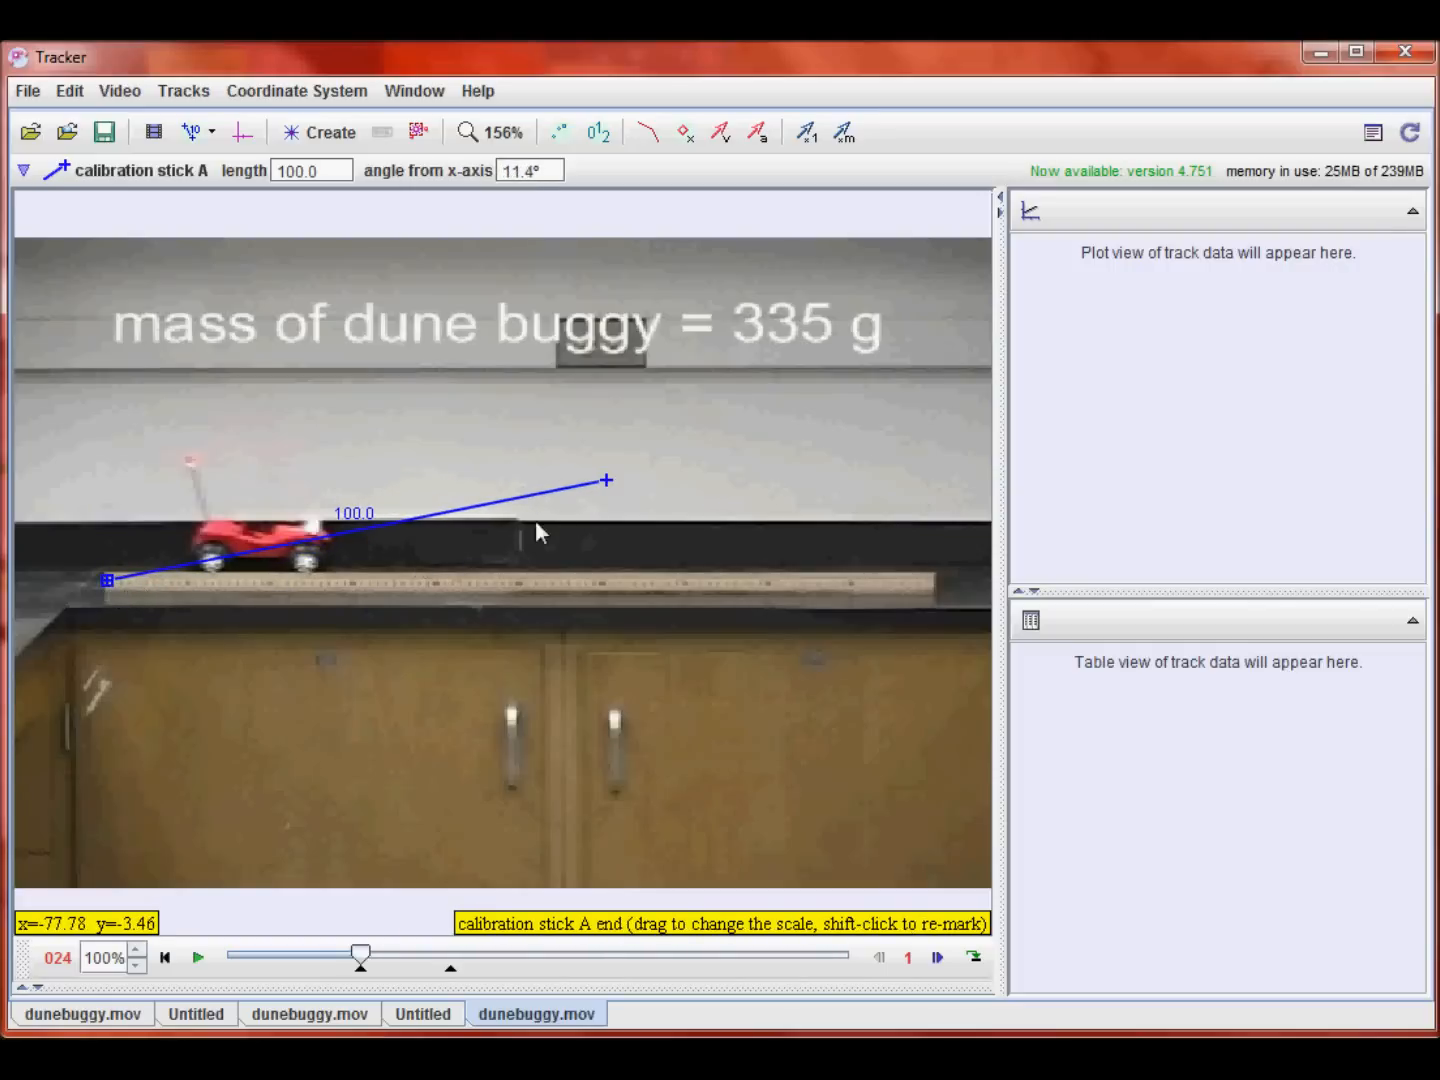
drag(612, 487, 938, 591)
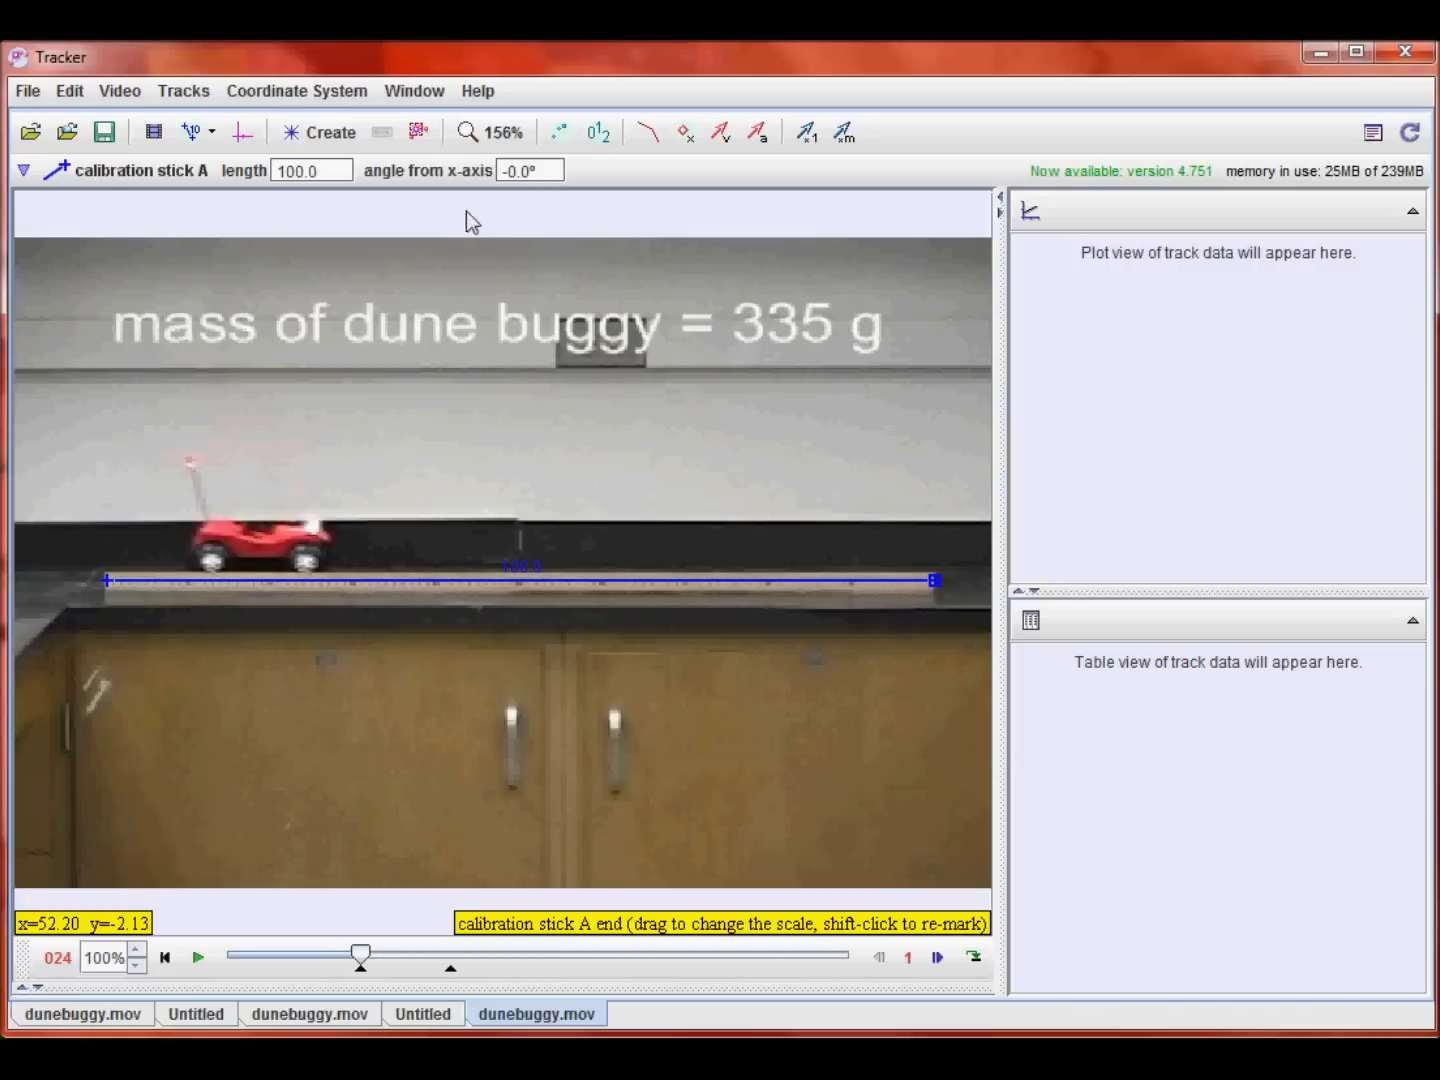
Step: Set the calibration stick's length to 1.000
click(337, 172)
key(BackSpace)
key(BackSpace)
key(BackSpace)
key(BackSpace)
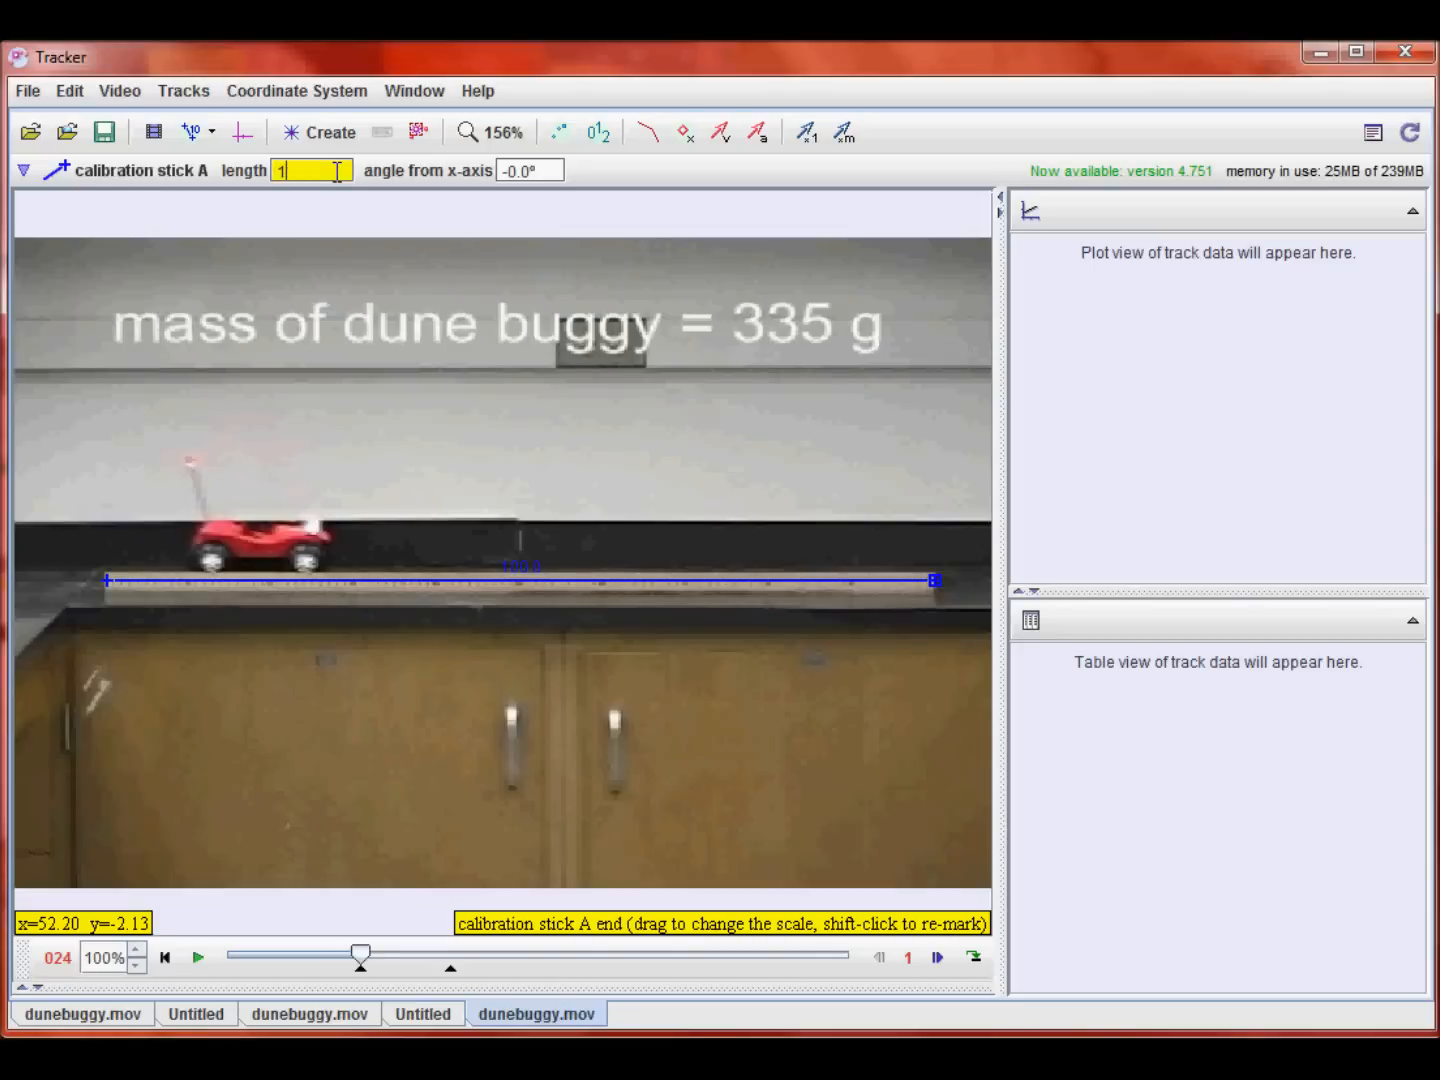
key(Return)
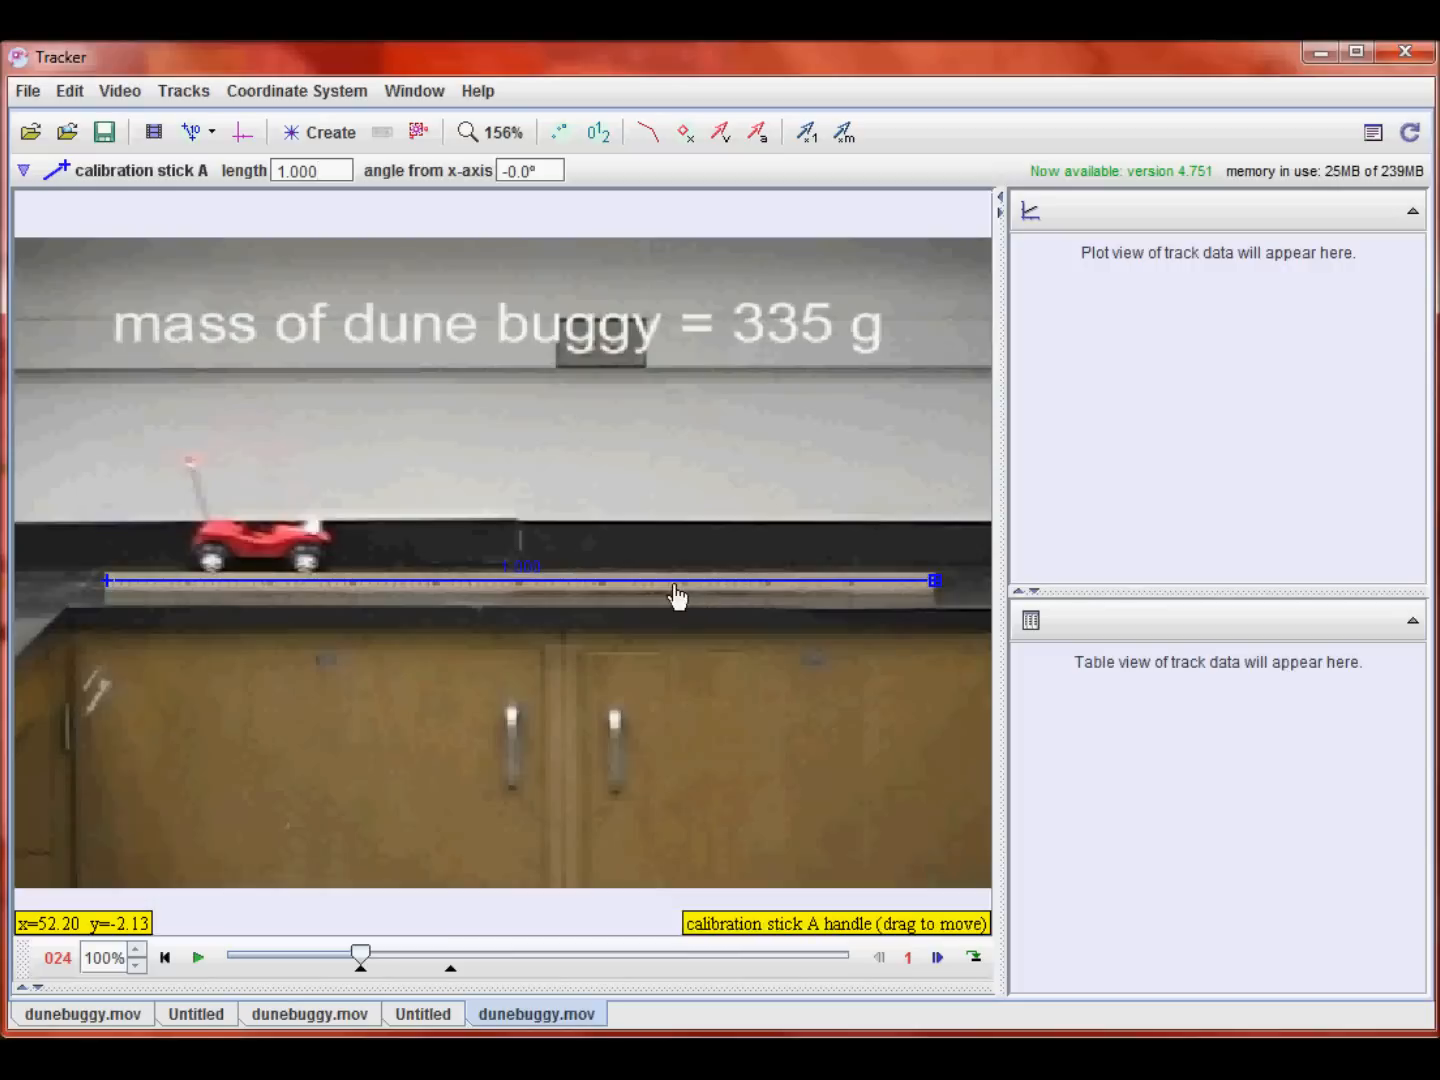
Step: Hide the calibration stick, show the coordinate axes, and move the axes origin onto the buggy's front wheel
click(192, 134)
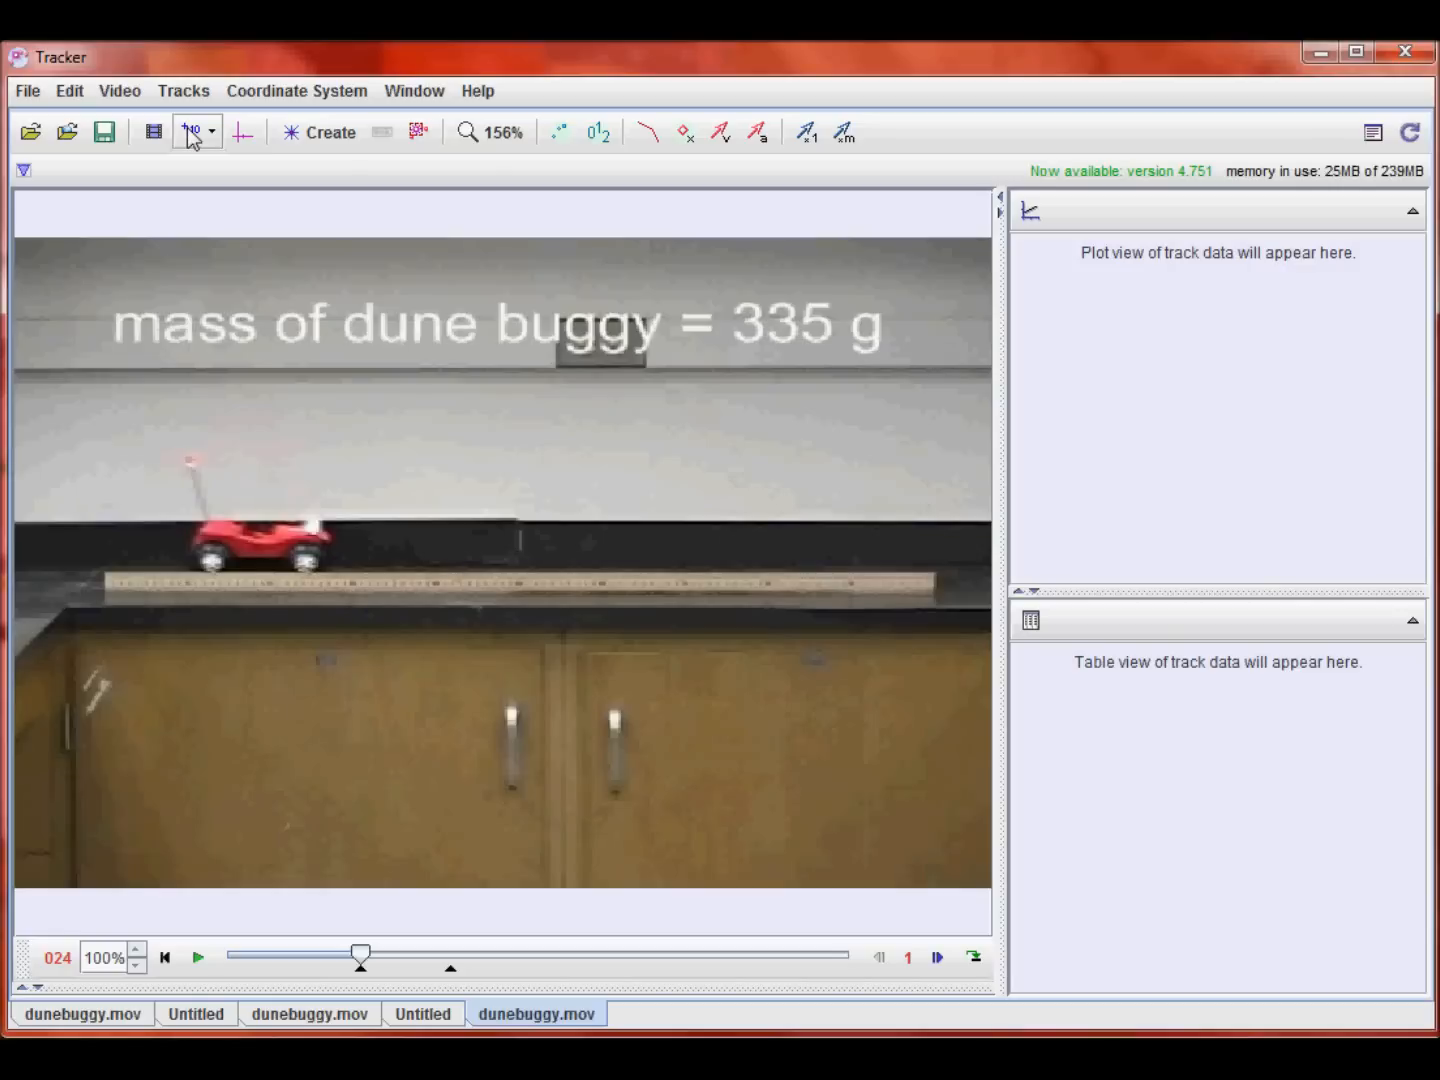
click(240, 137)
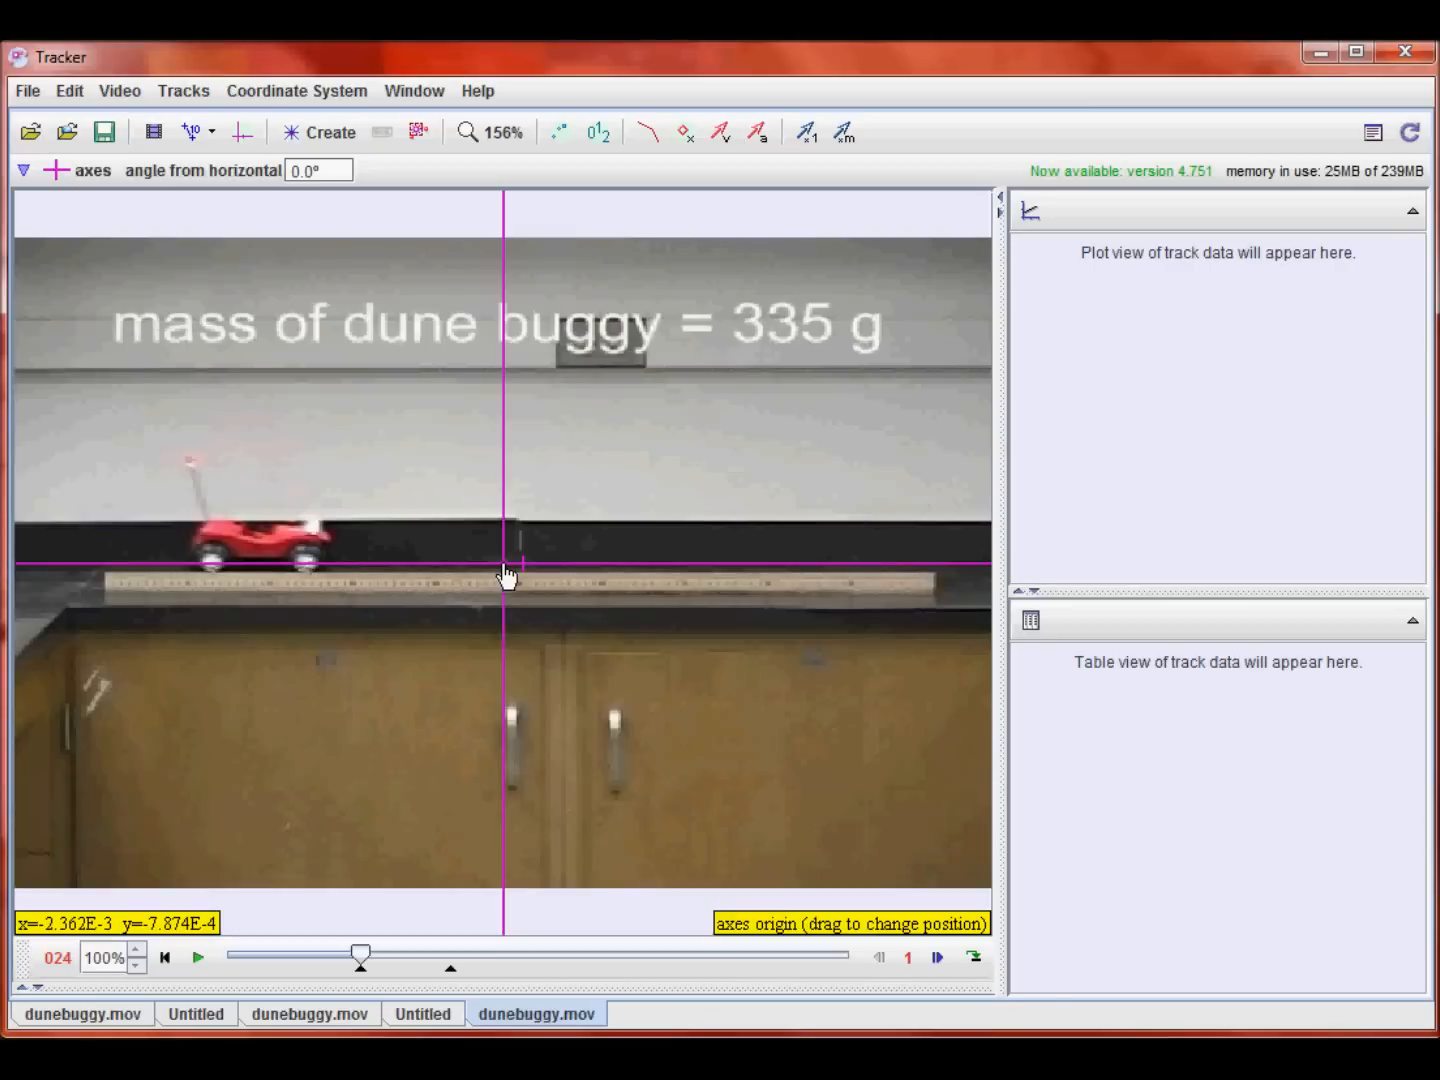
drag(507, 577, 309, 569)
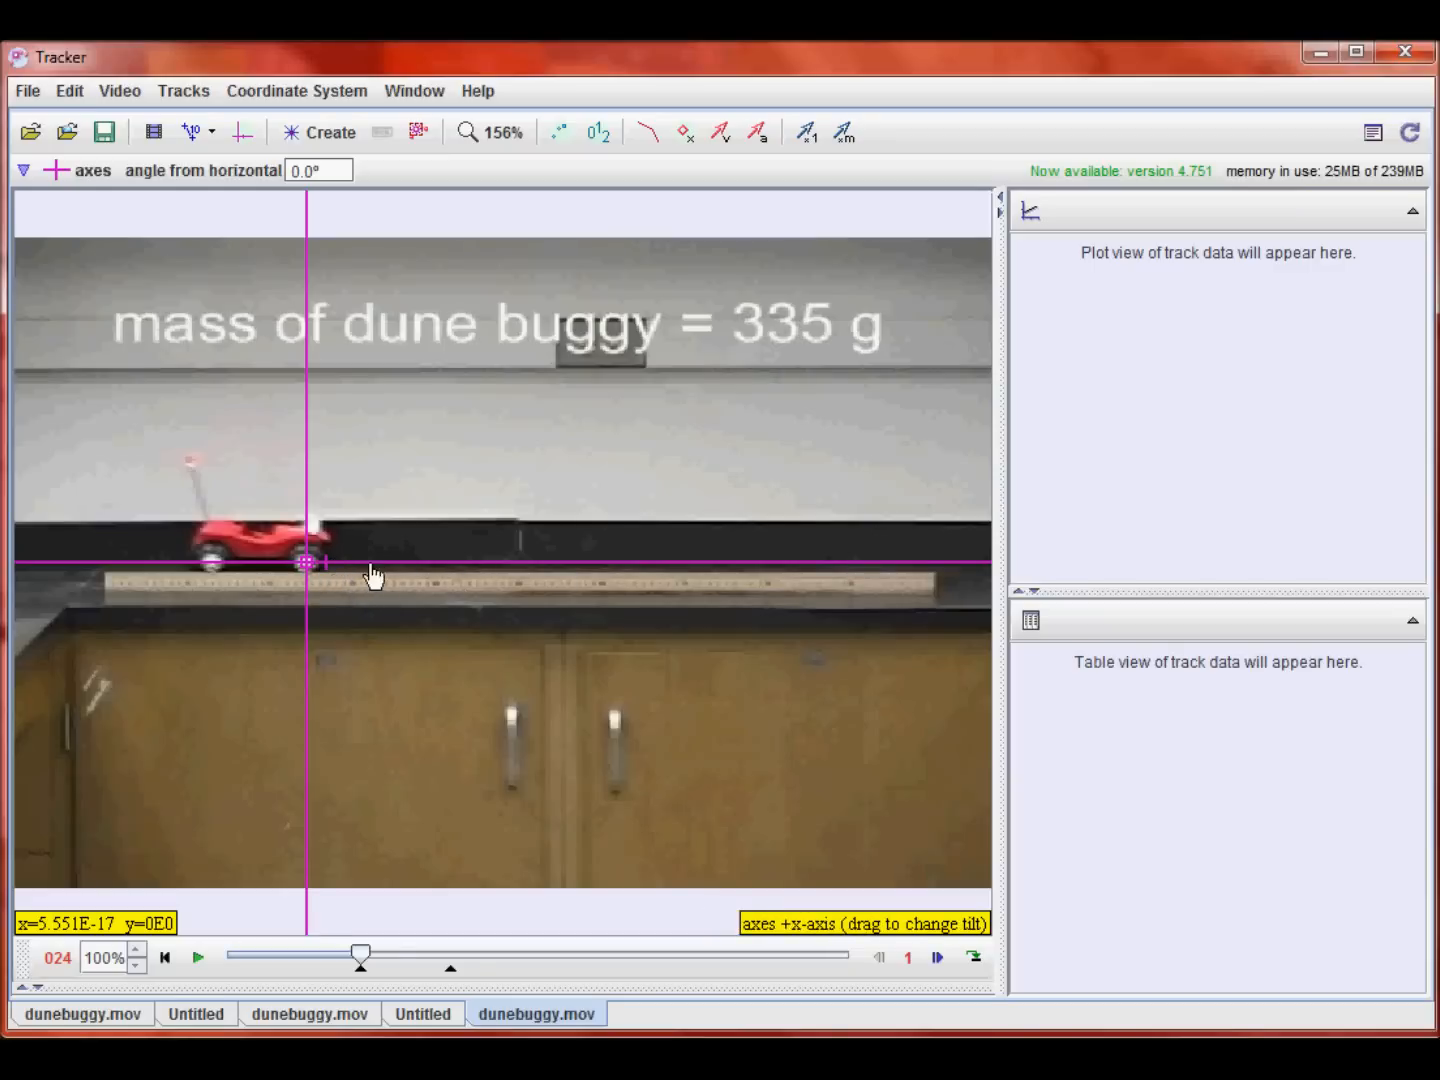
Step: Nudge the x-axis tilt and return it to level at 0.0°, then hide the coordinate axes
mouse_move(434, 576)
mouse_down()
mouse_move(411, 505)
mouse_move(434, 562)
mouse_move(430, 610)
mouse_move(440, 574)
mouse_up()
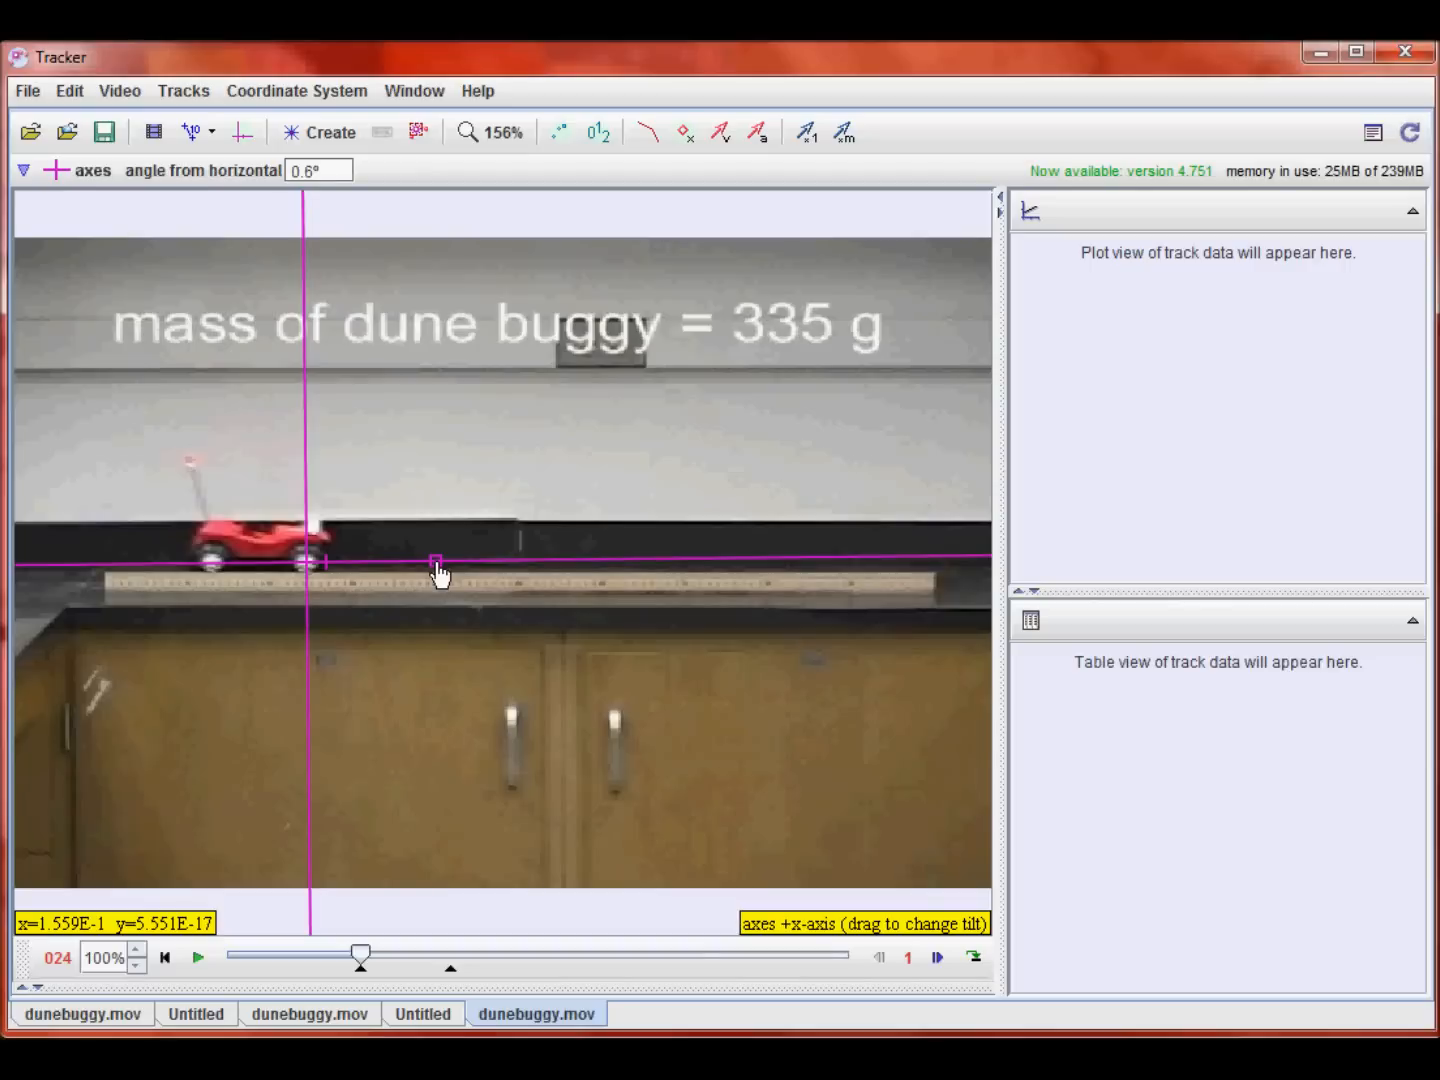
drag(440, 574, 437, 572)
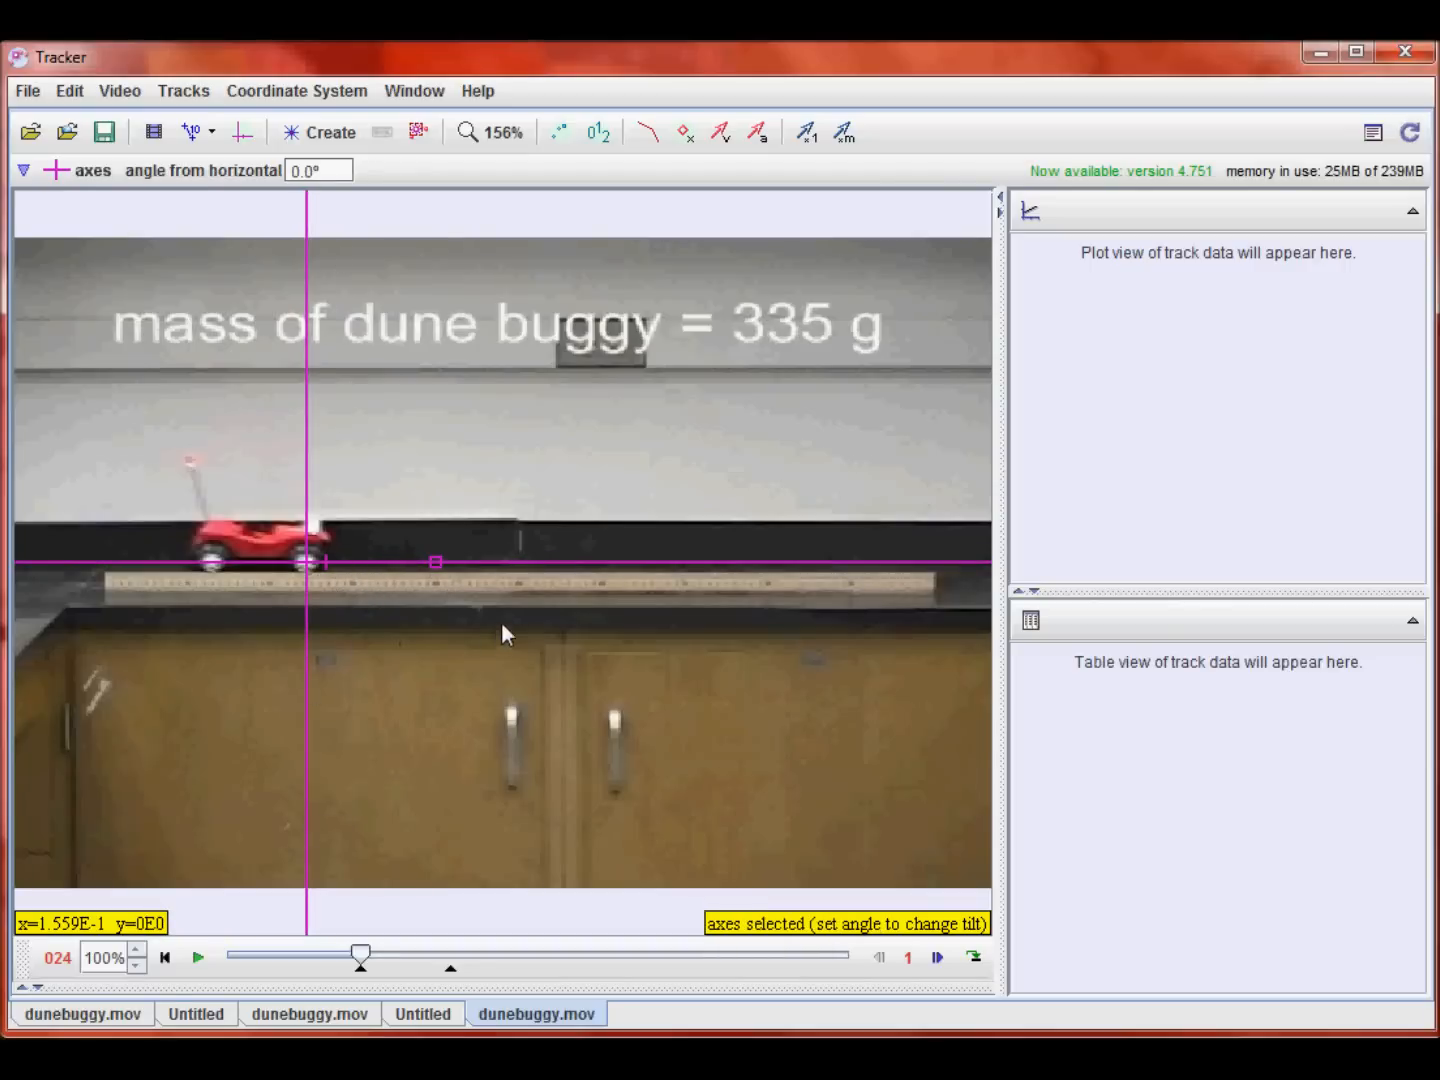
click(242, 132)
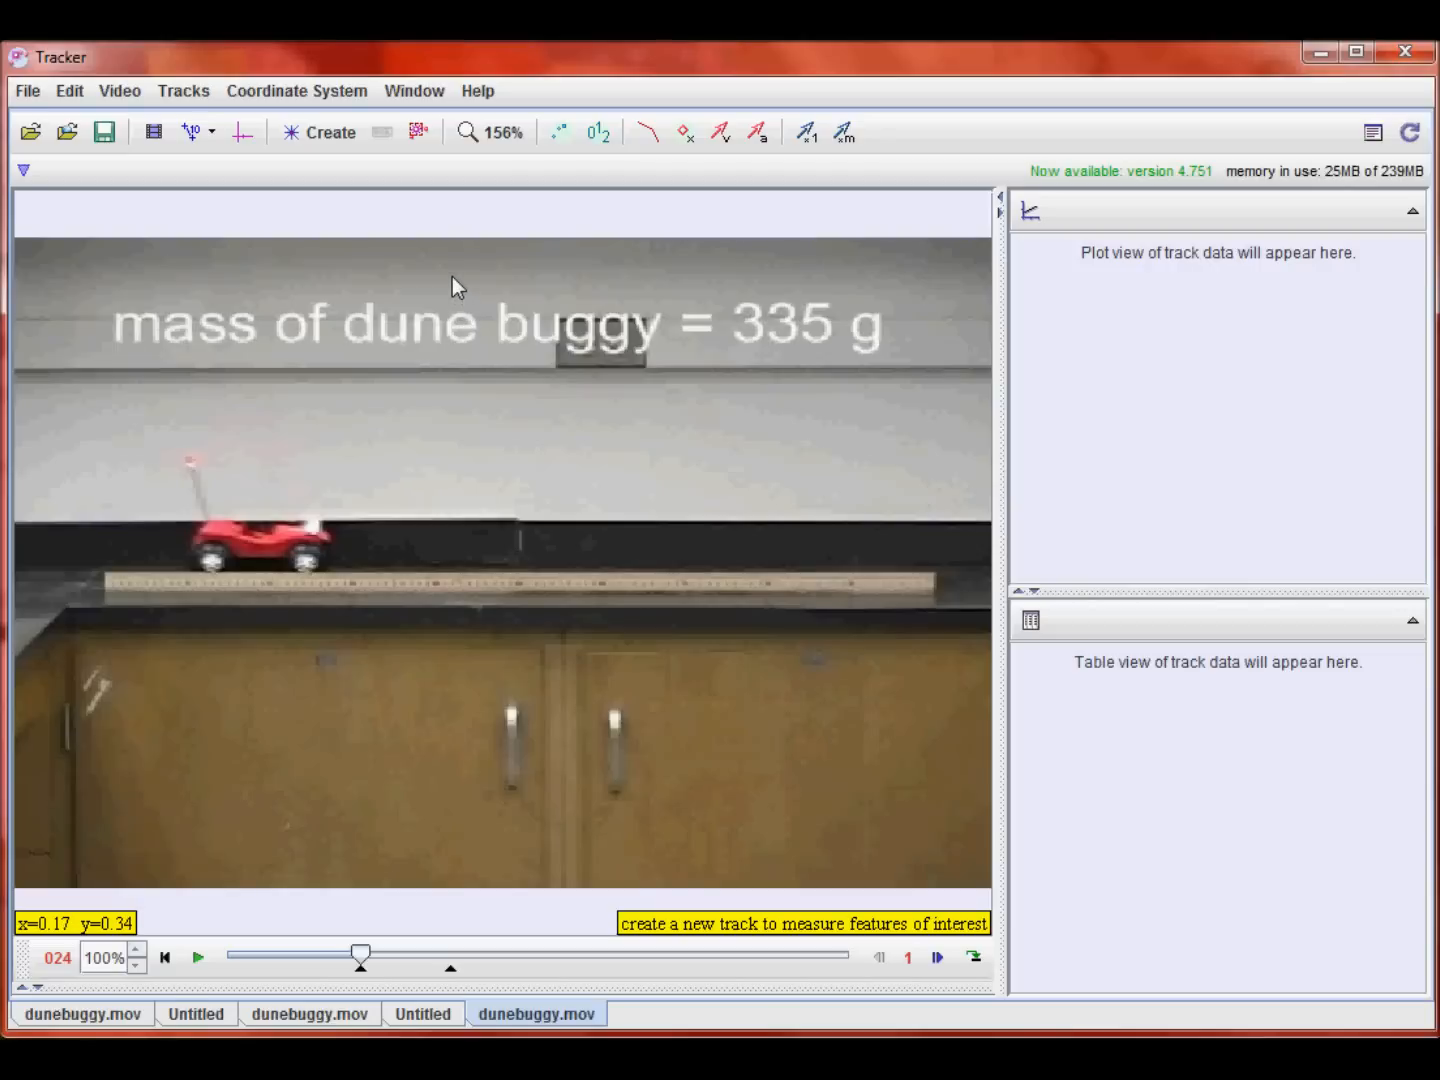
Step: Create a Point Mass track and rename it buggy
click(325, 140)
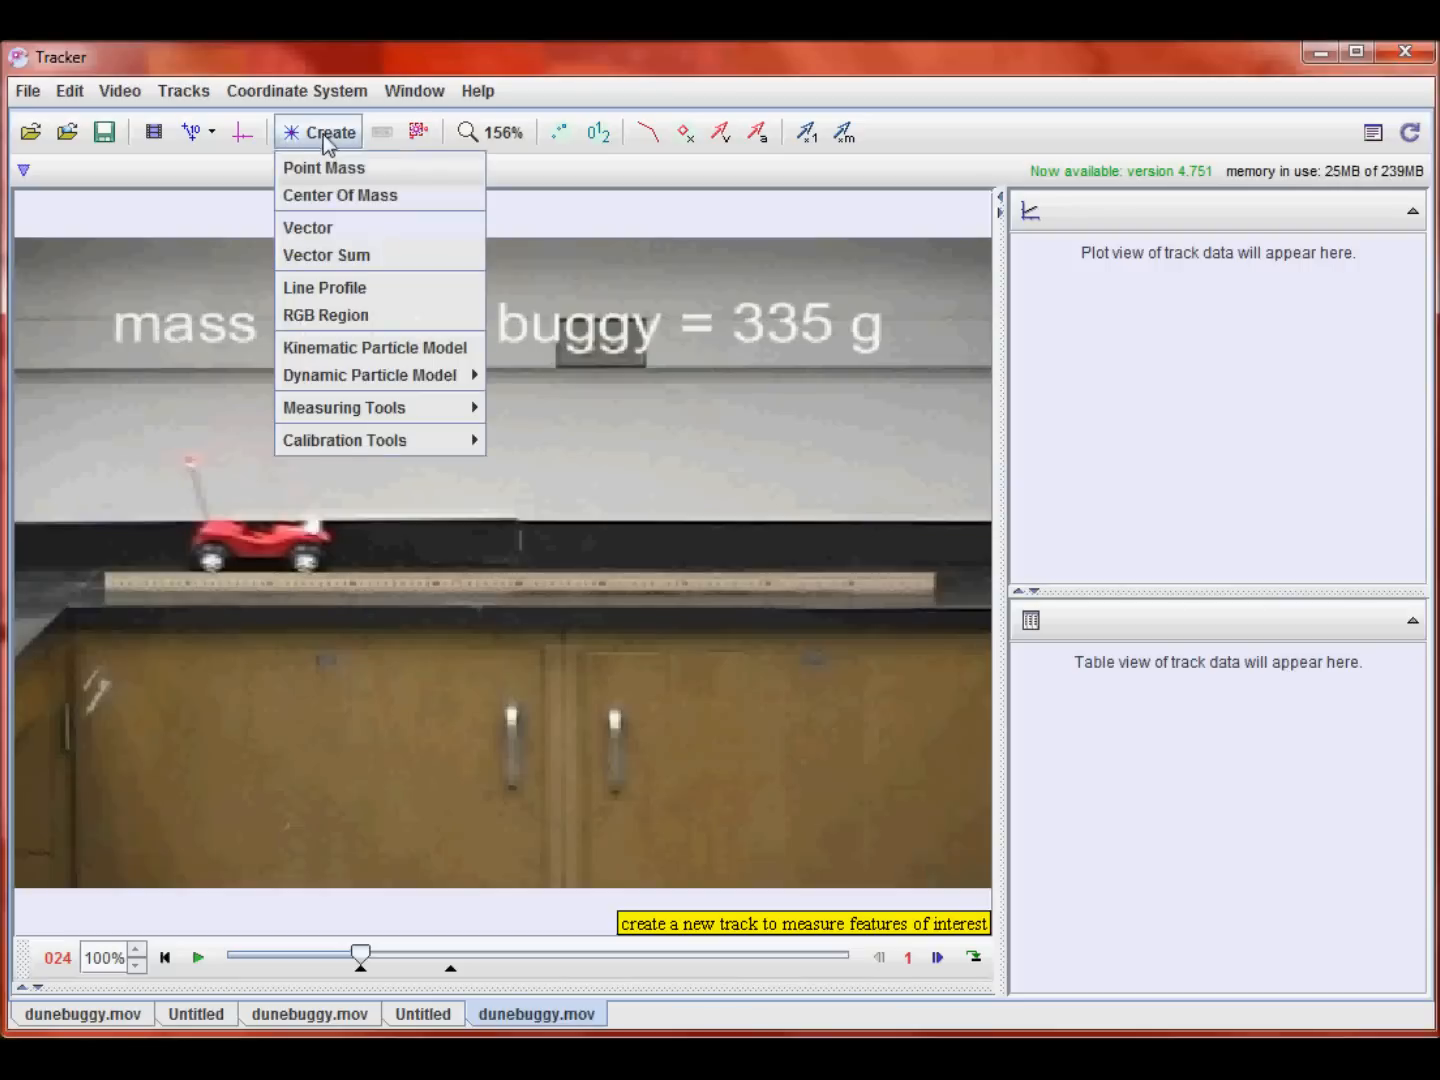
click(332, 167)
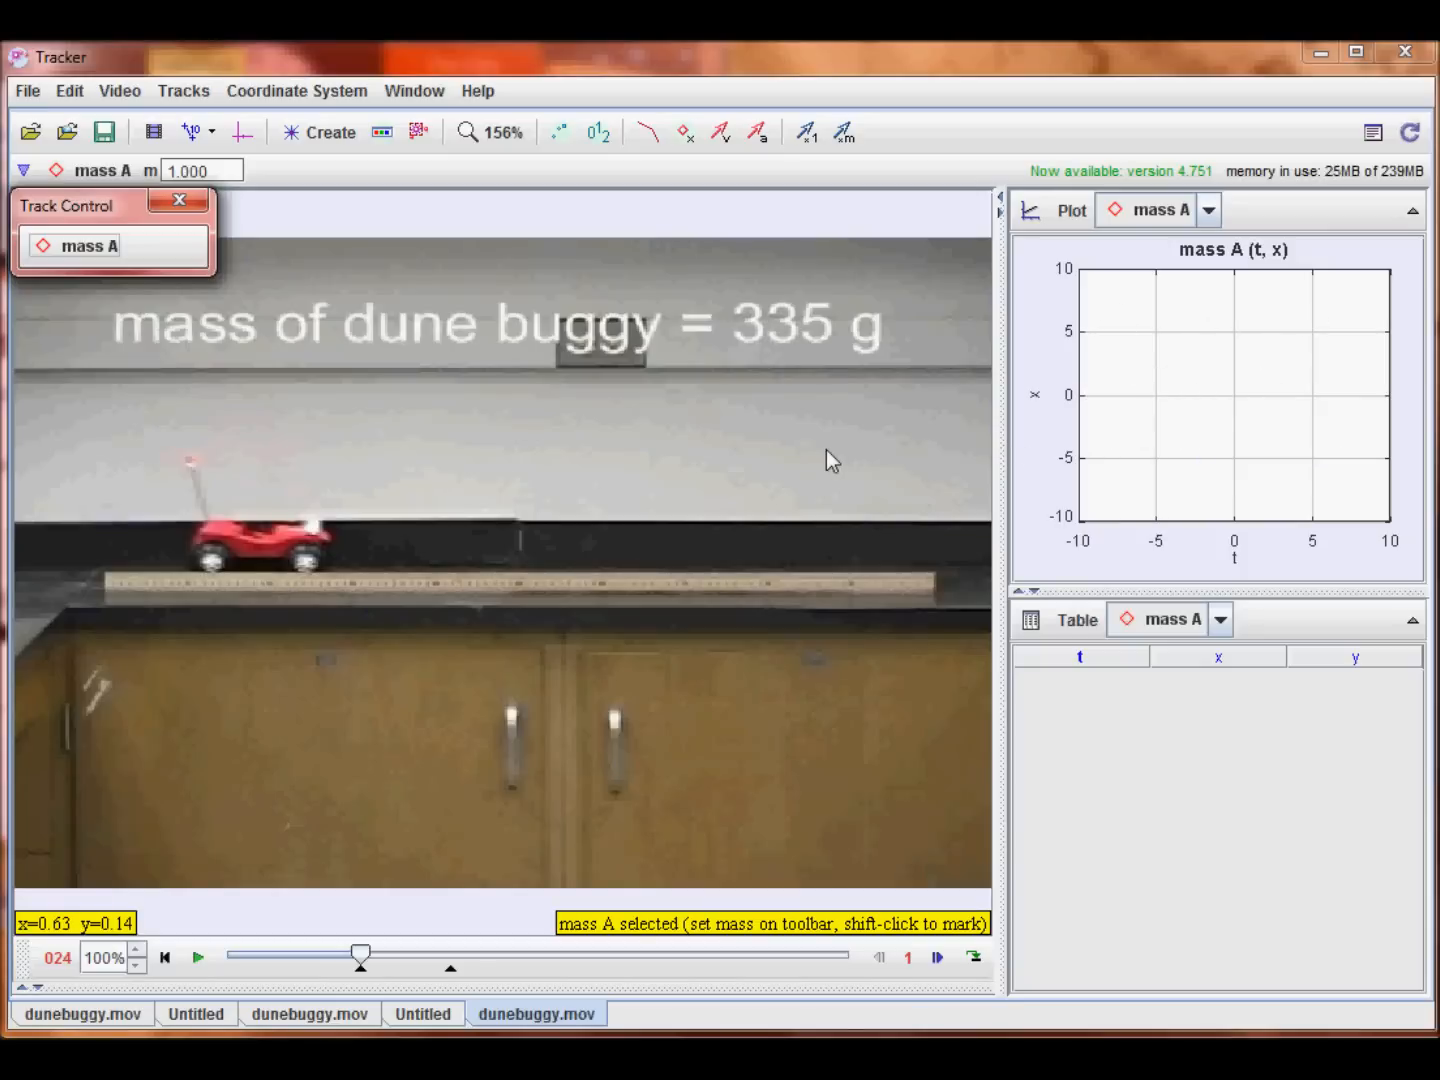
click(93, 248)
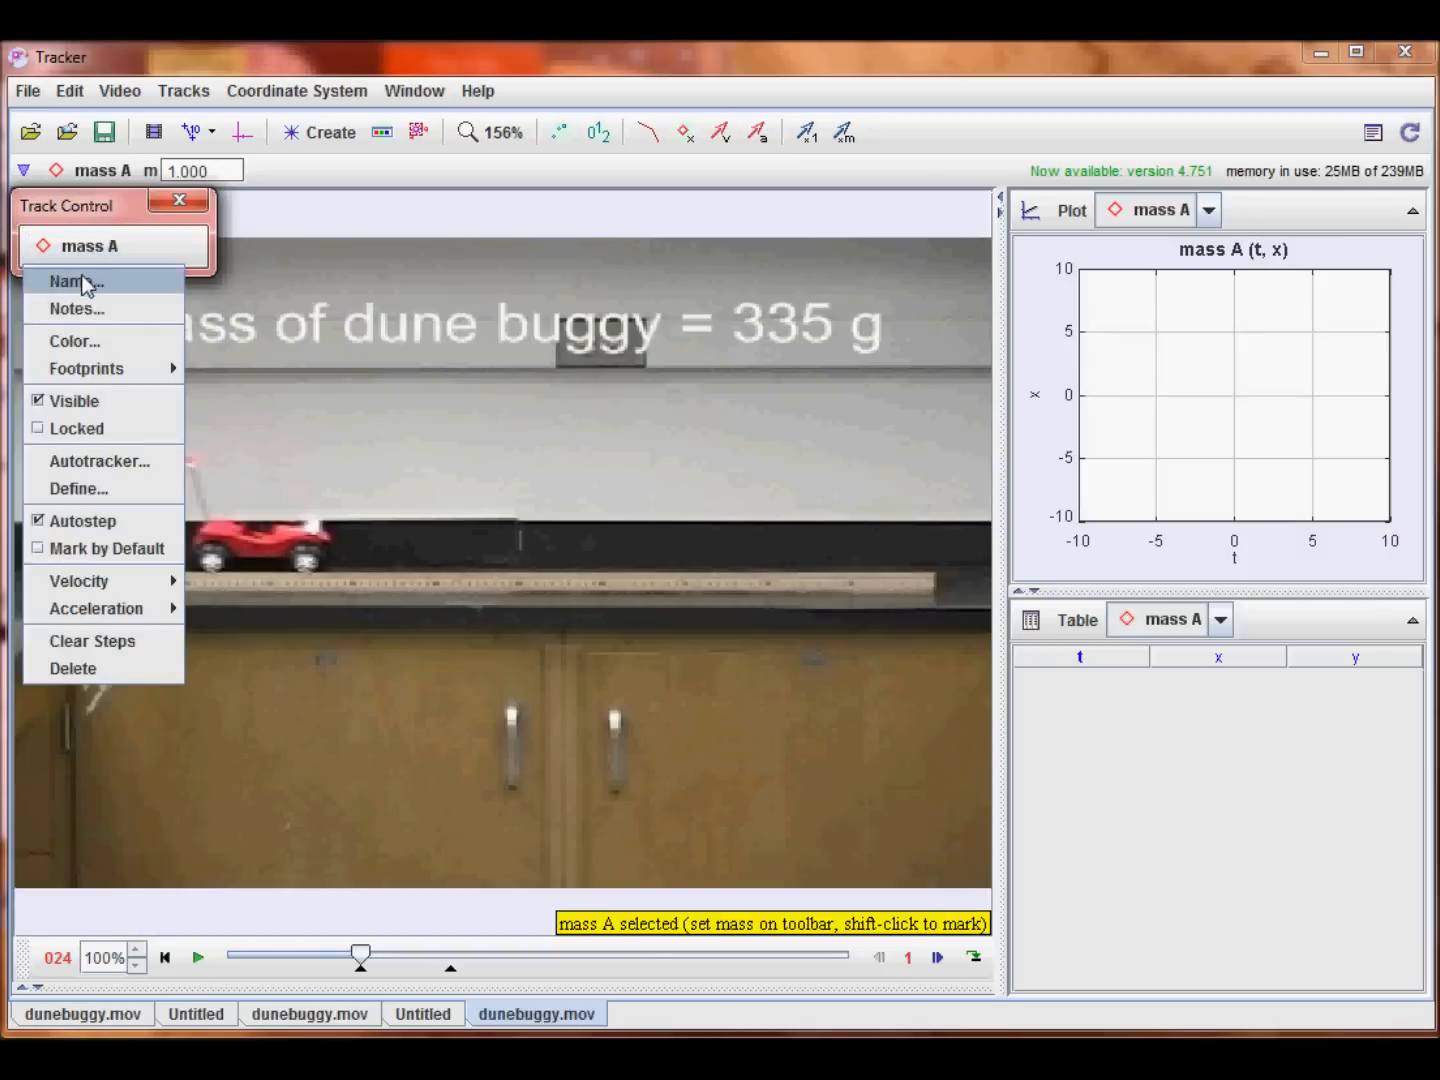
click(84, 279)
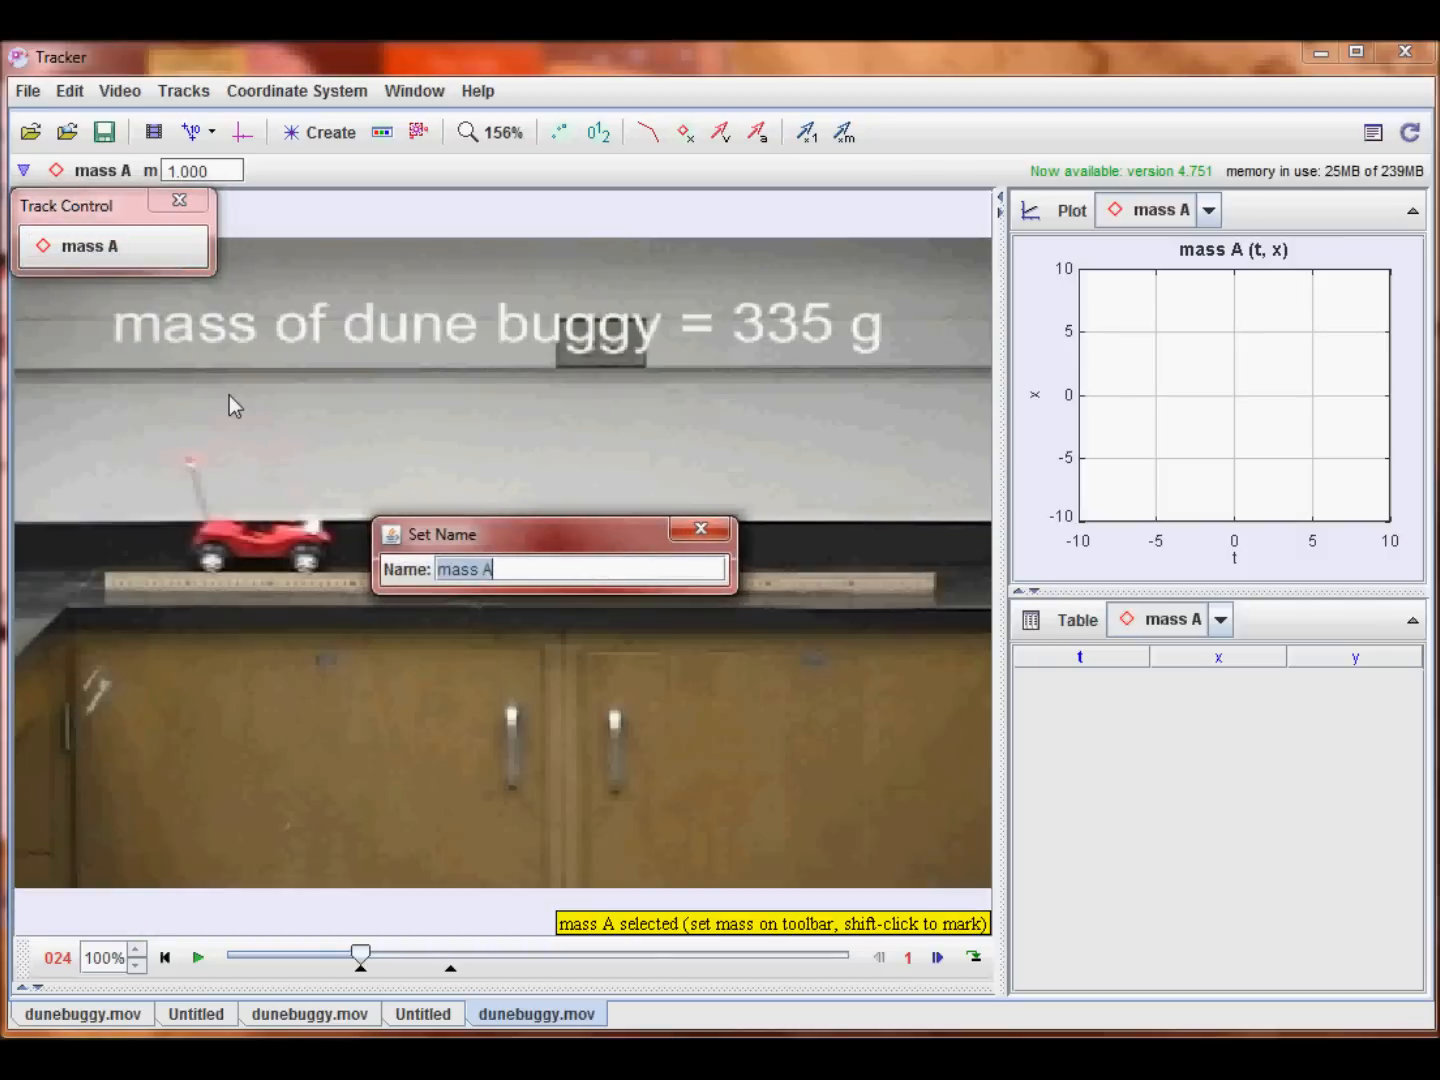
text(buggy)
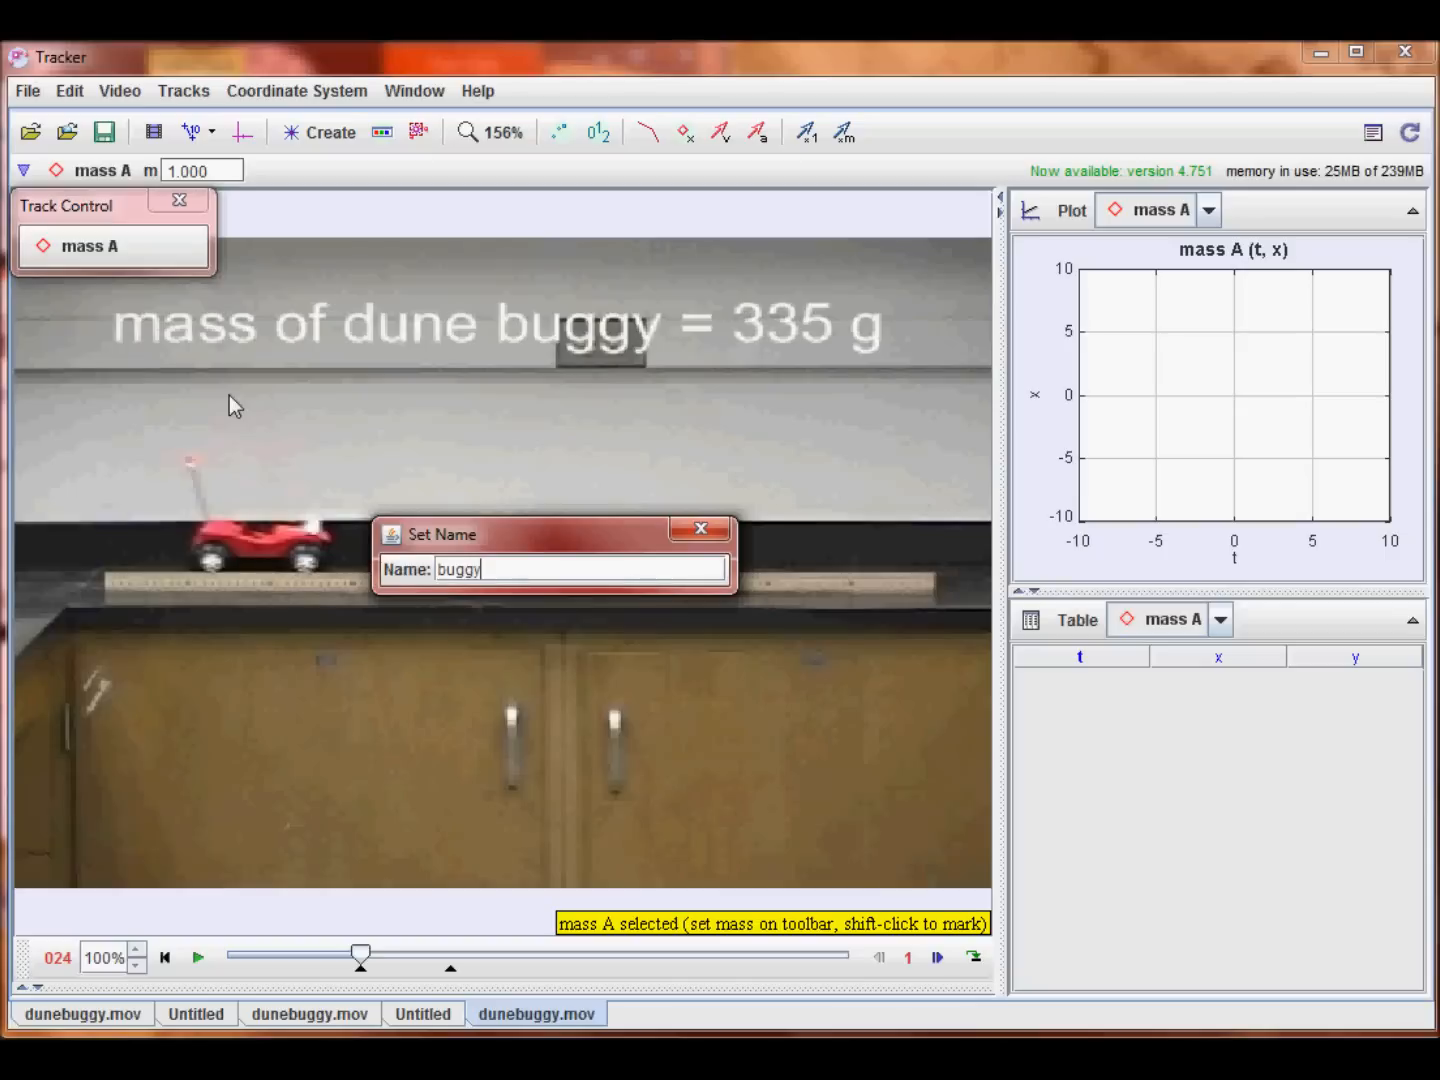